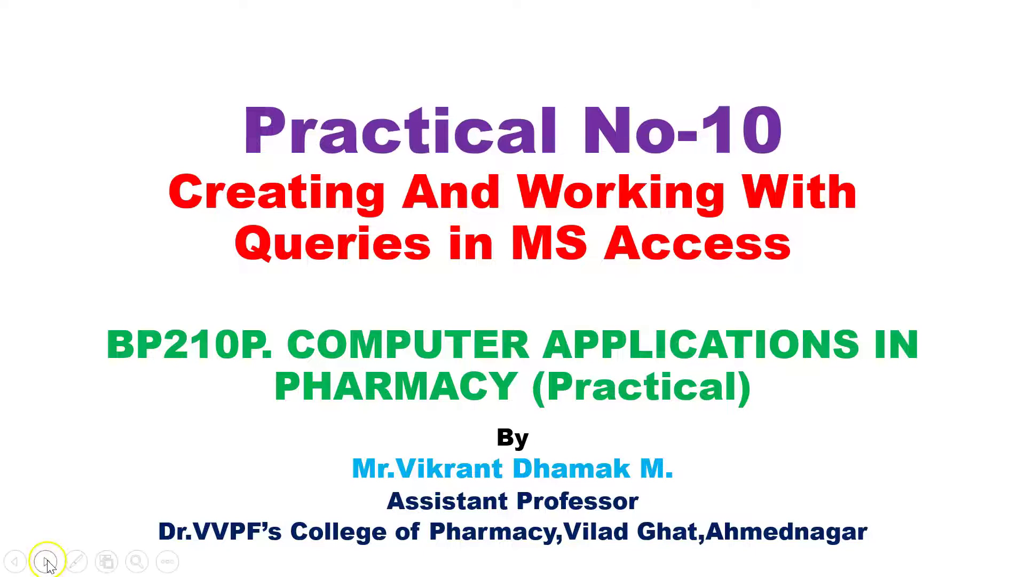
click(47, 562)
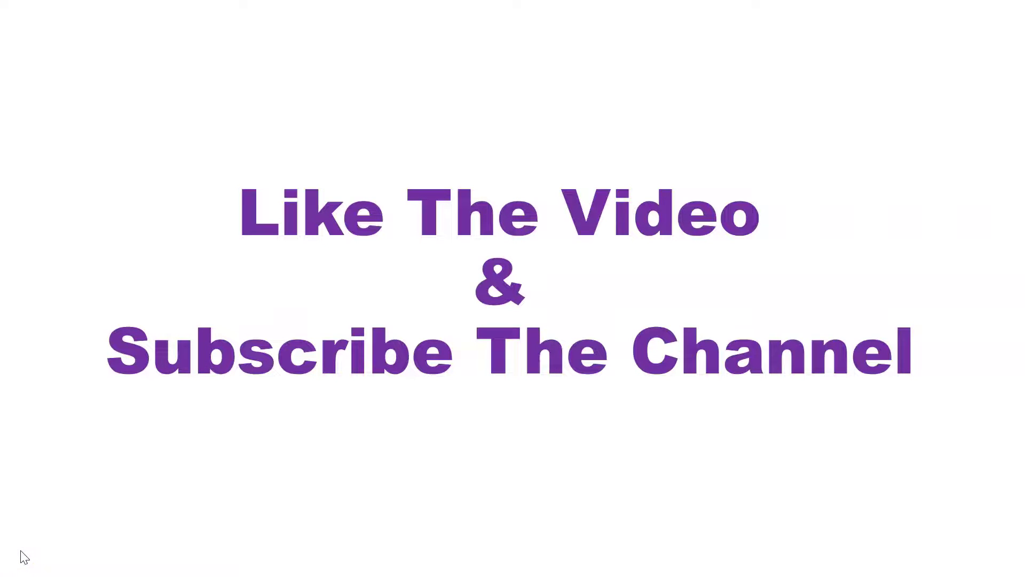
key(Escape)
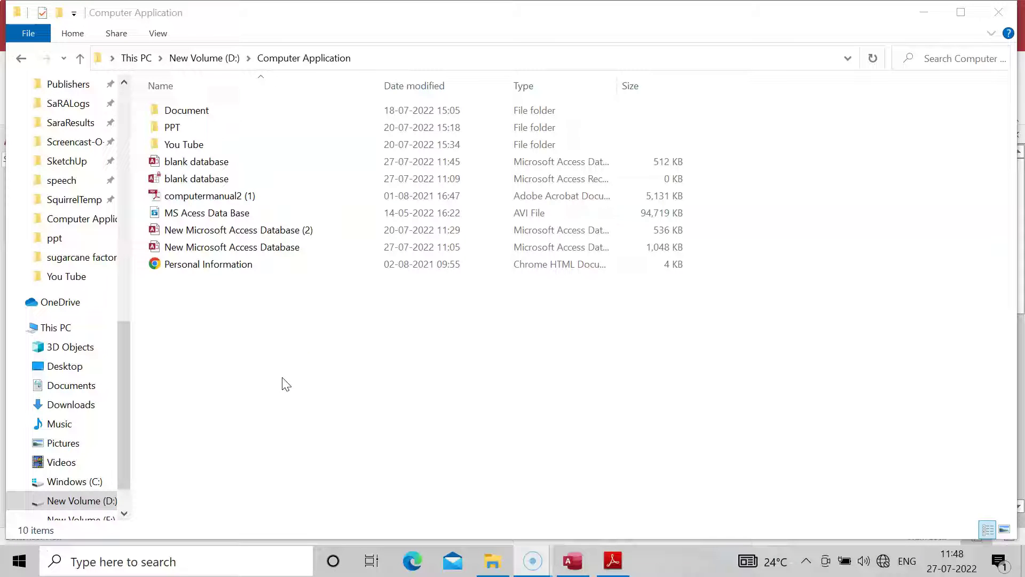
Create a new Microsoft Access database in the Computer Application folder under its default name and open it with its content enabled.
right_click(283, 380)
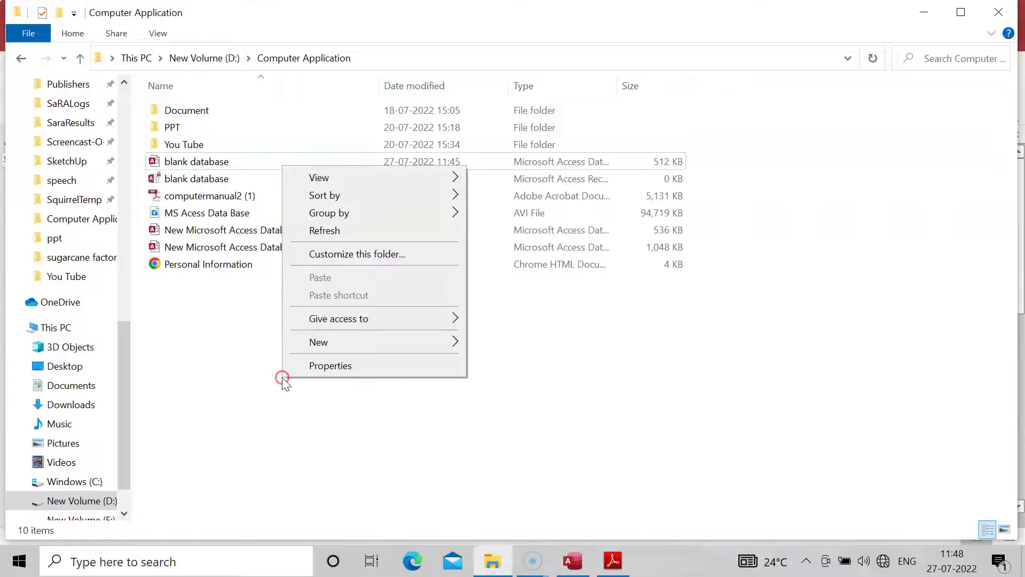
mouse_move(434, 347)
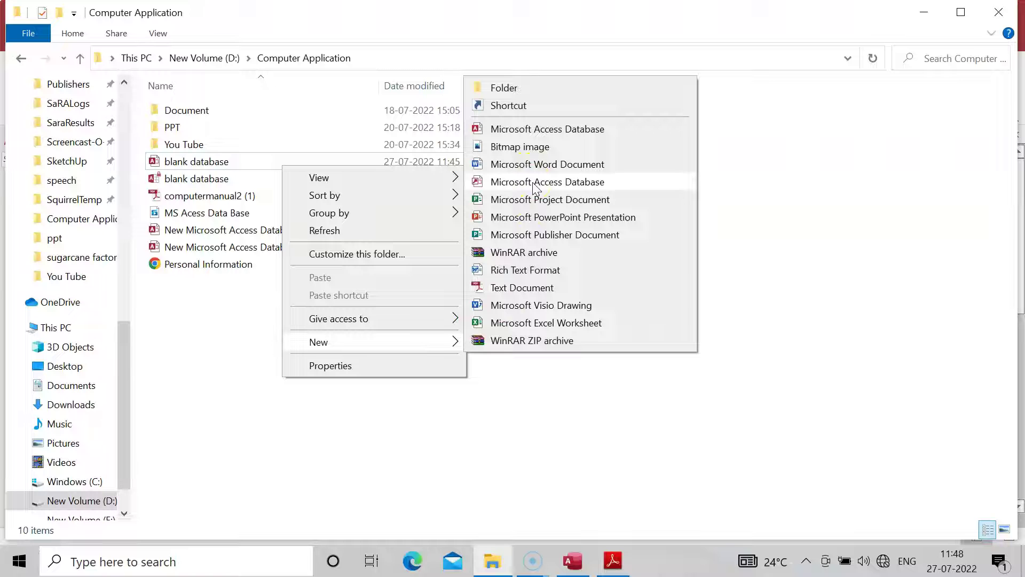
click(535, 134)
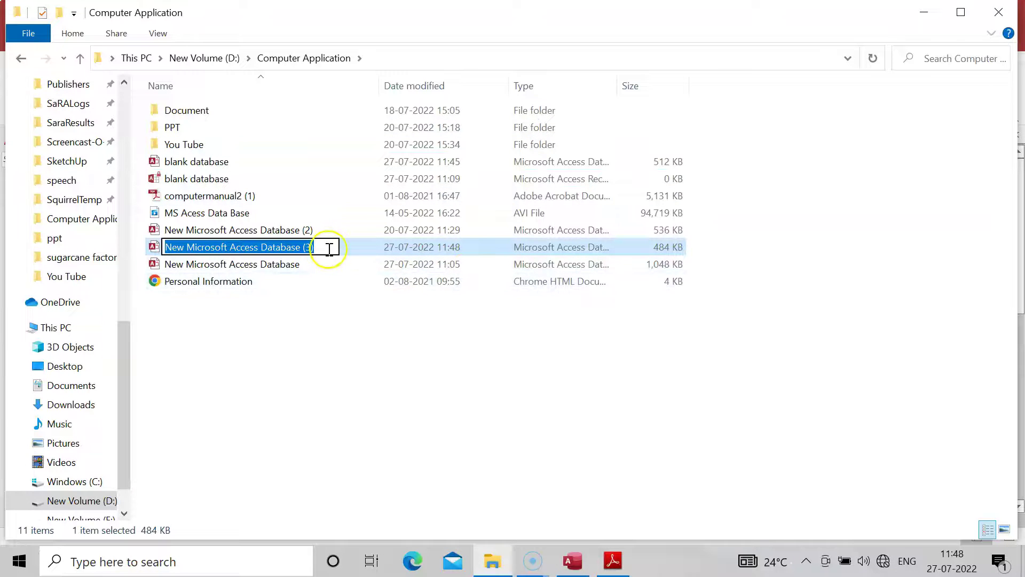
click(275, 293)
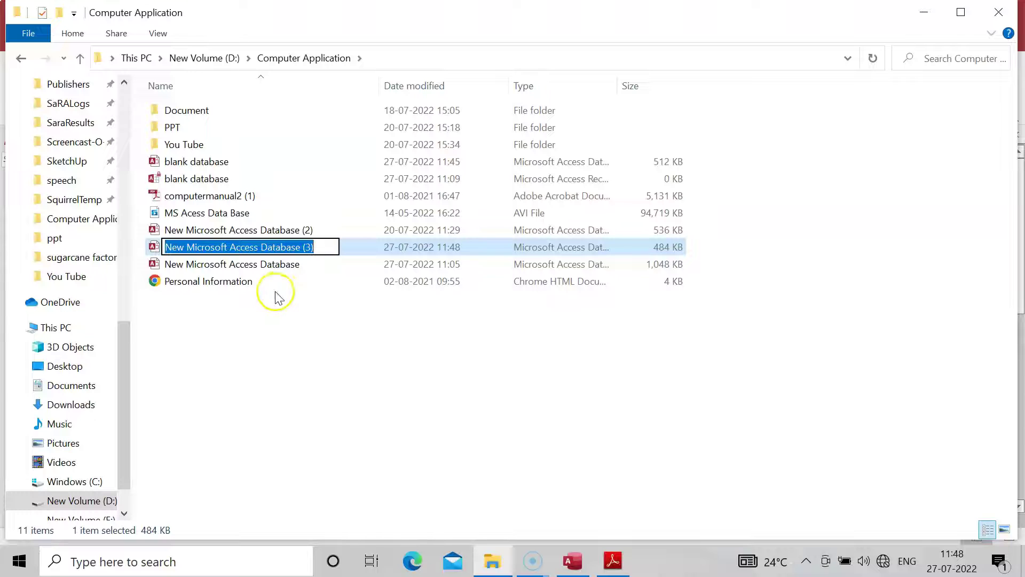
double_click(294, 247)
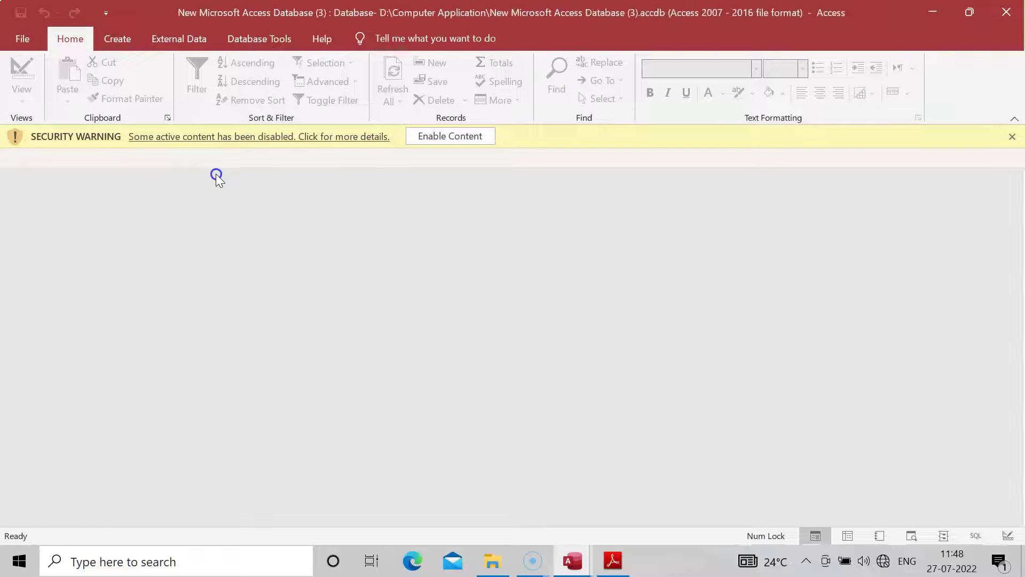
click(449, 138)
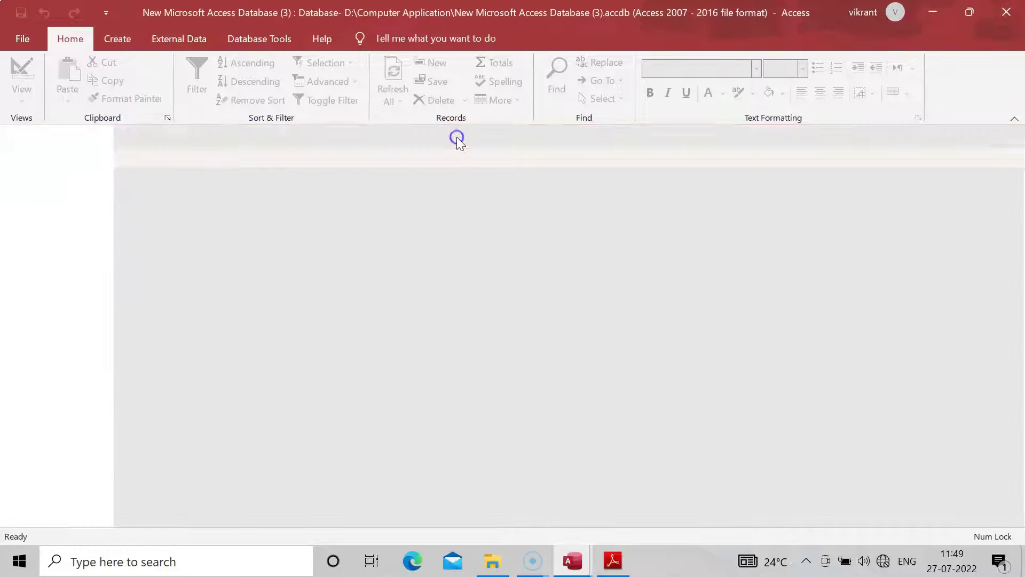
Start a new table in Design View.
click(119, 41)
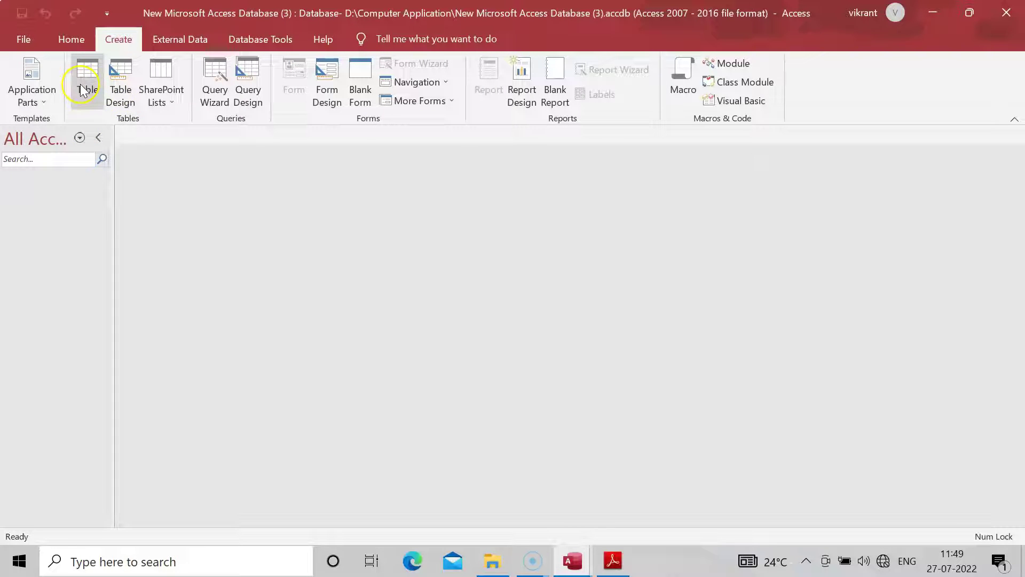
click(119, 102)
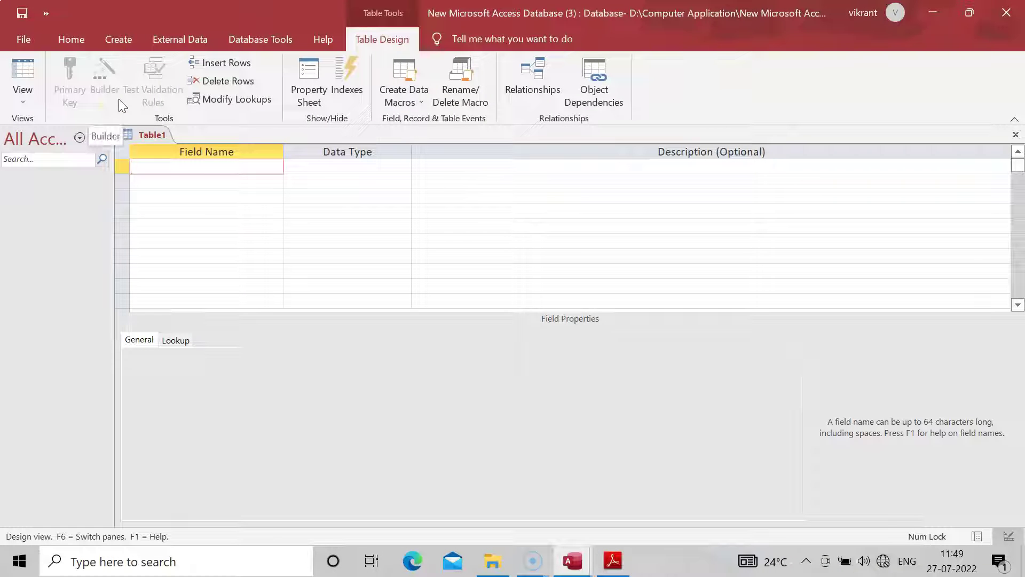
click(19, 103)
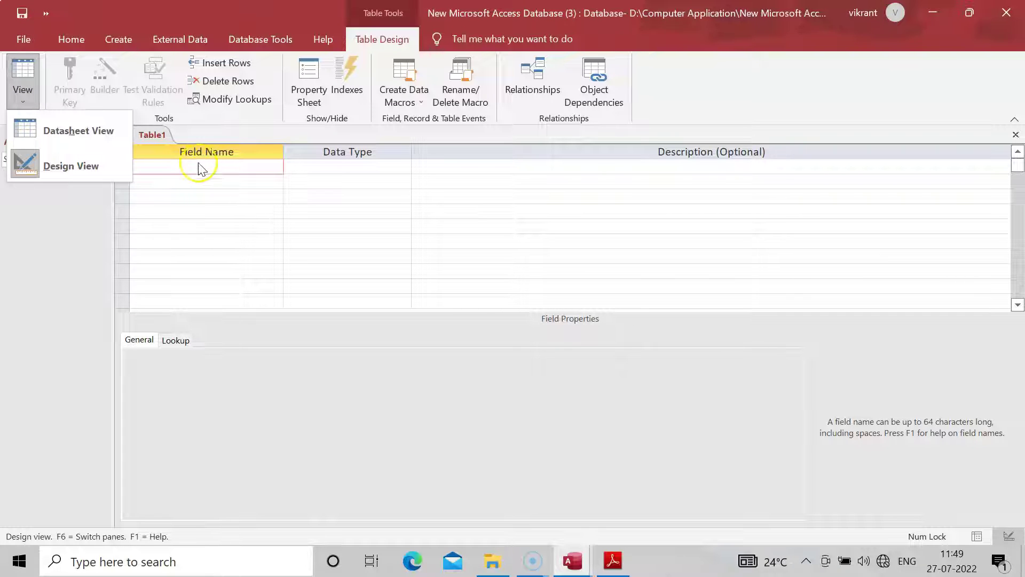
click(74, 168)
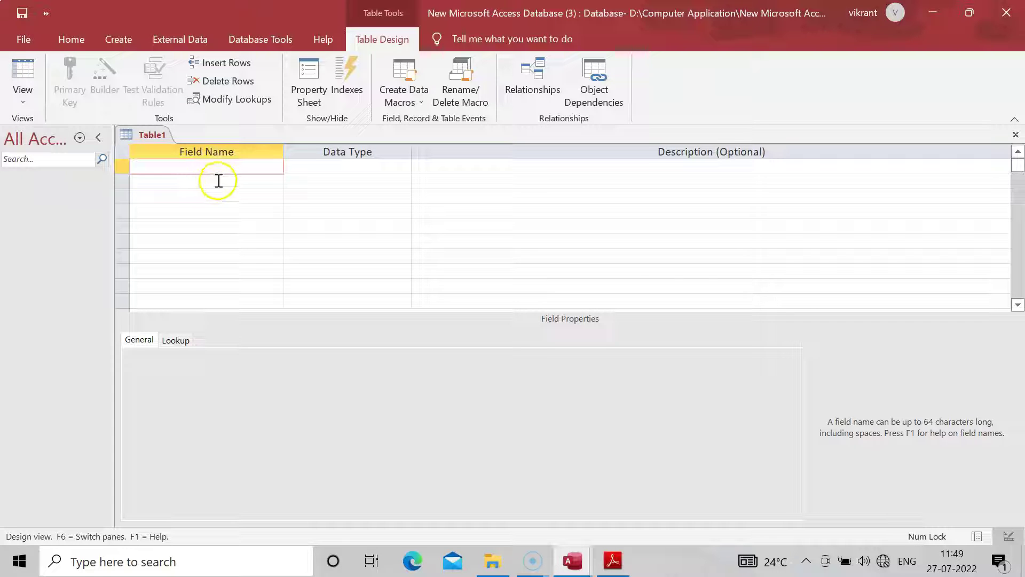
Define the table's first field as ID with the AutoNumber data type.
click(248, 167)
text(D)
click(293, 170)
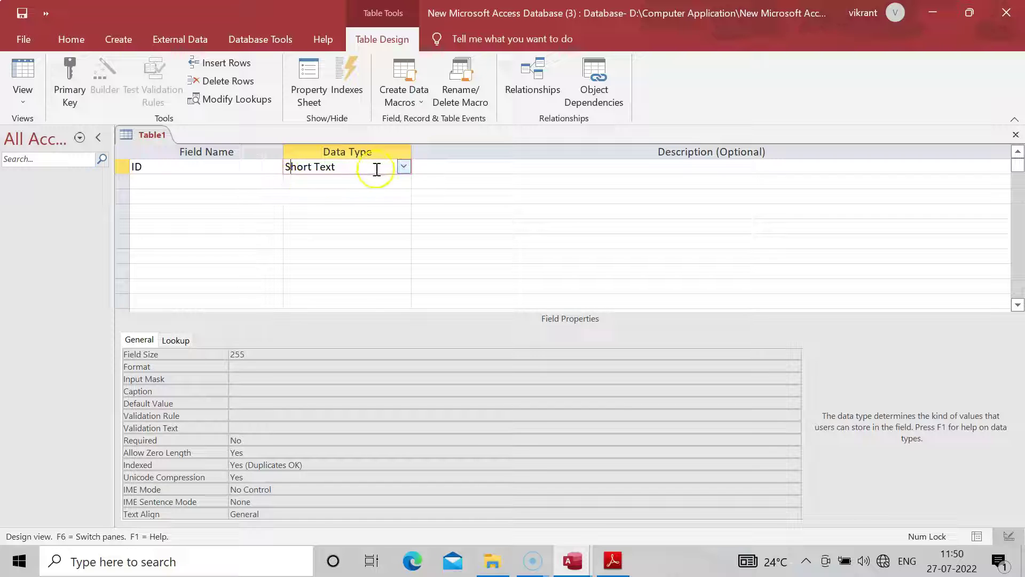
click(403, 167)
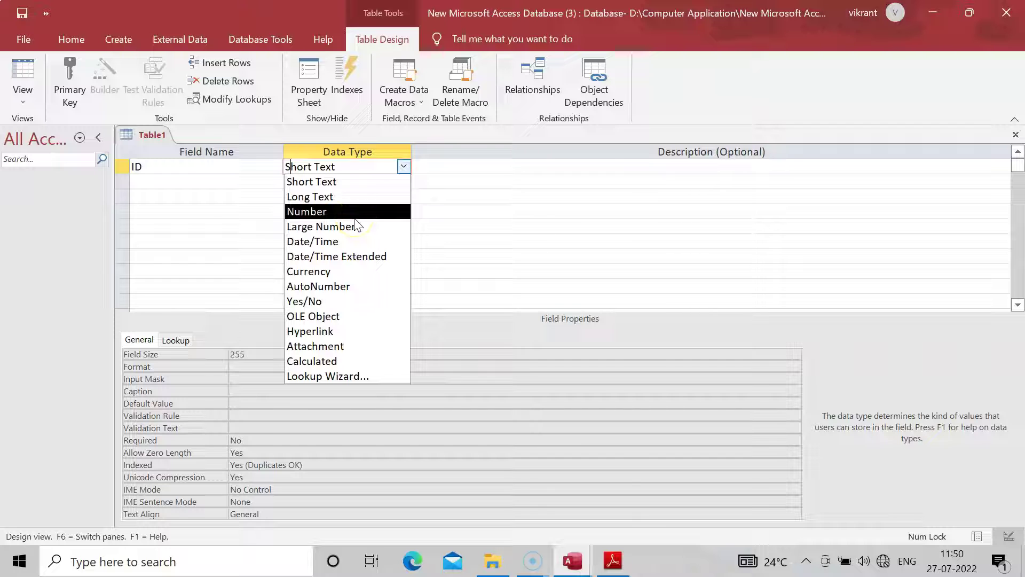
click(349, 290)
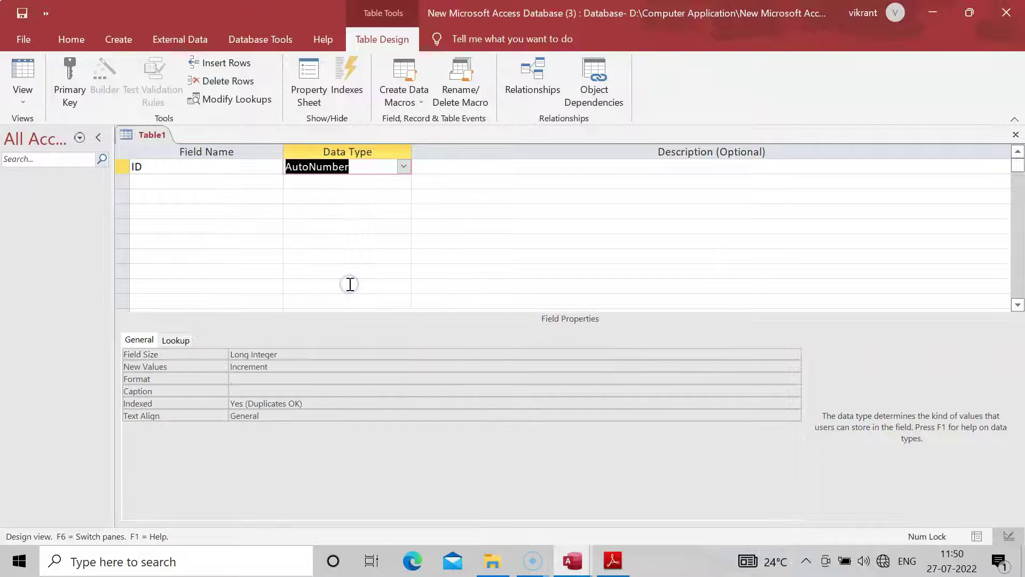
Add a Patient Name field below ID with the Short Text data type.
click(251, 185)
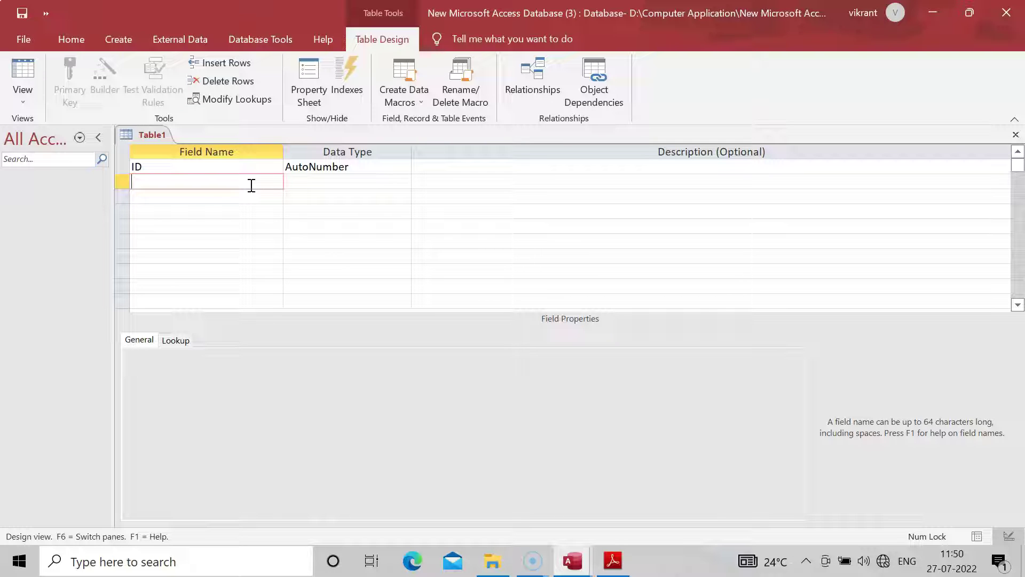
text(Patient Name)
click(308, 183)
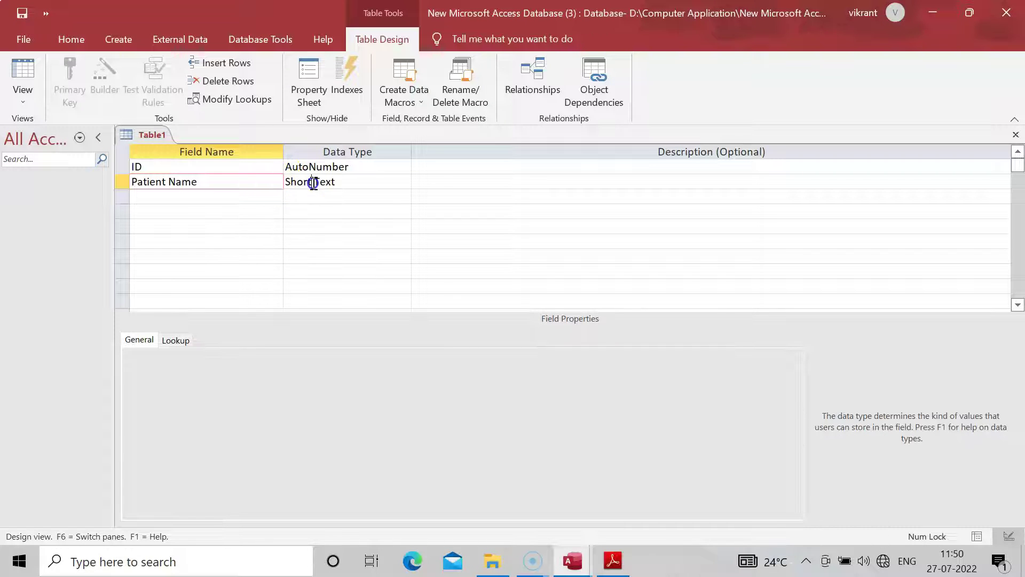
Add a Gender field and set it up with the Lookup Wizard, choosing to type in the lookup values.
click(208, 198)
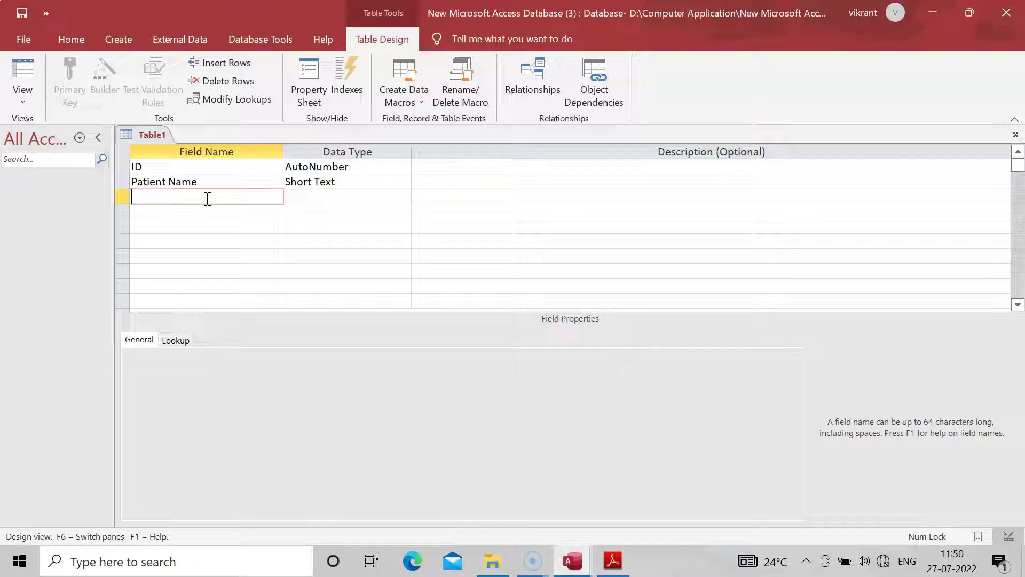
text(Gender)
click(322, 197)
click(404, 197)
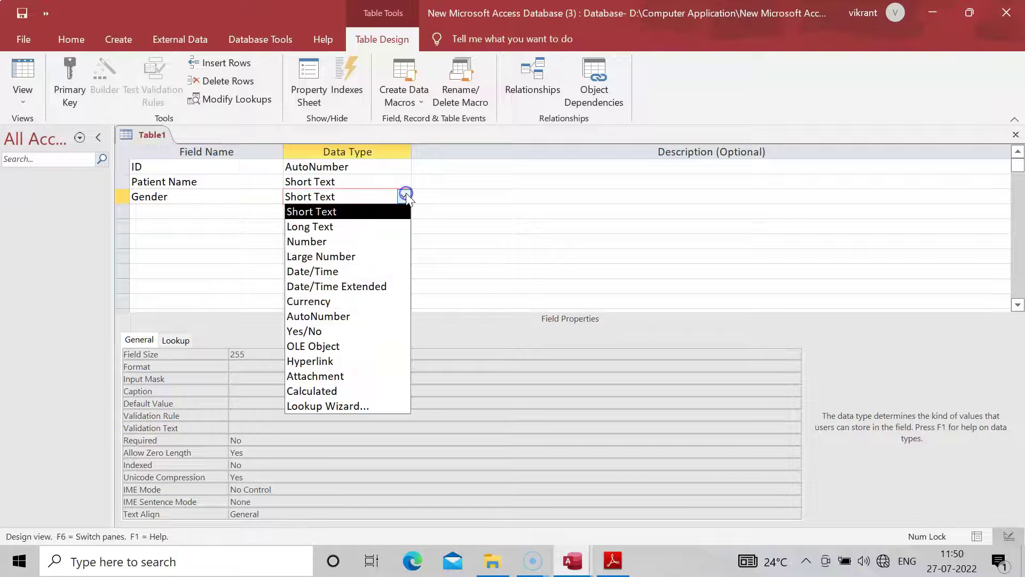
click(334, 408)
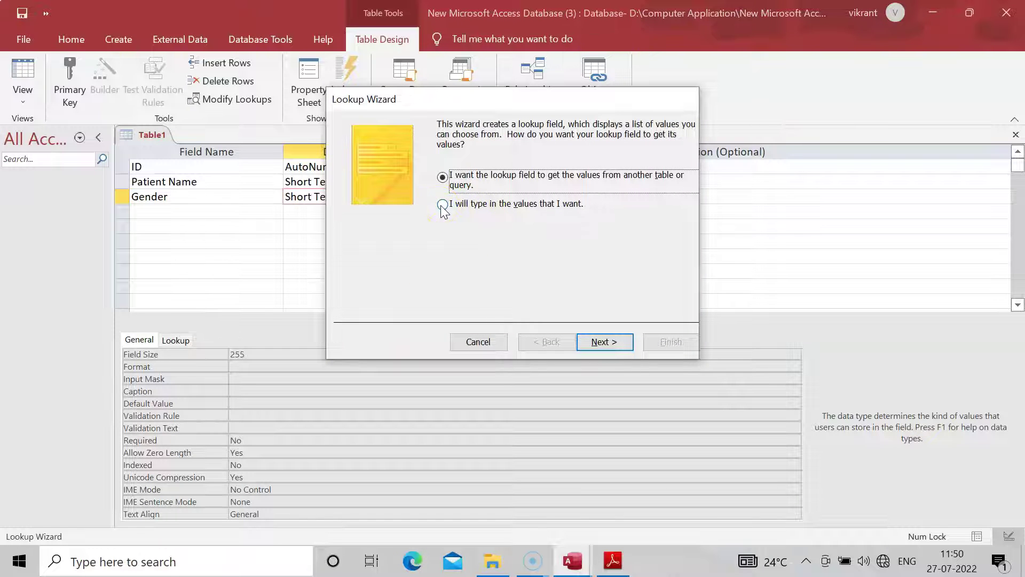
click(443, 204)
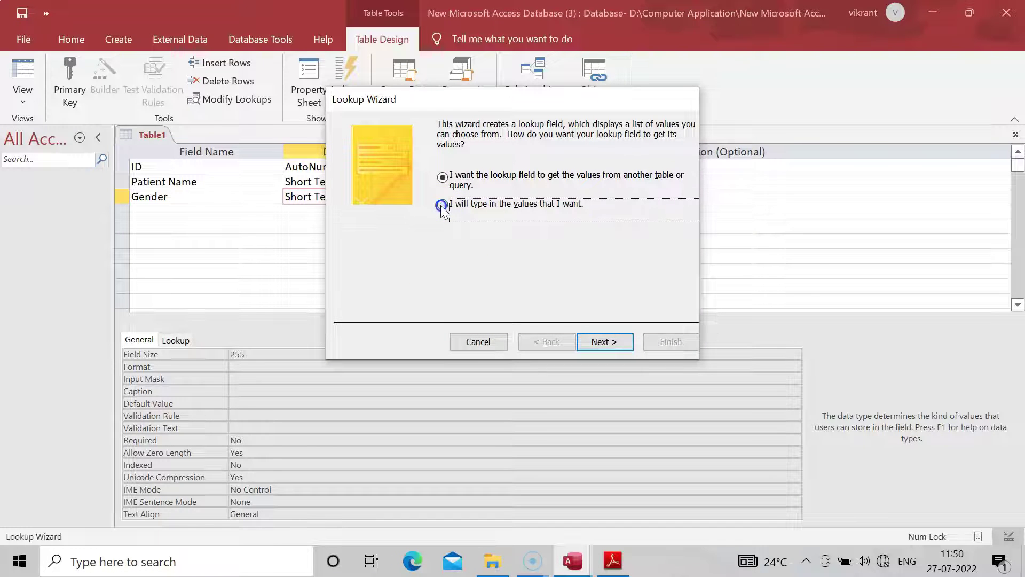
click(592, 343)
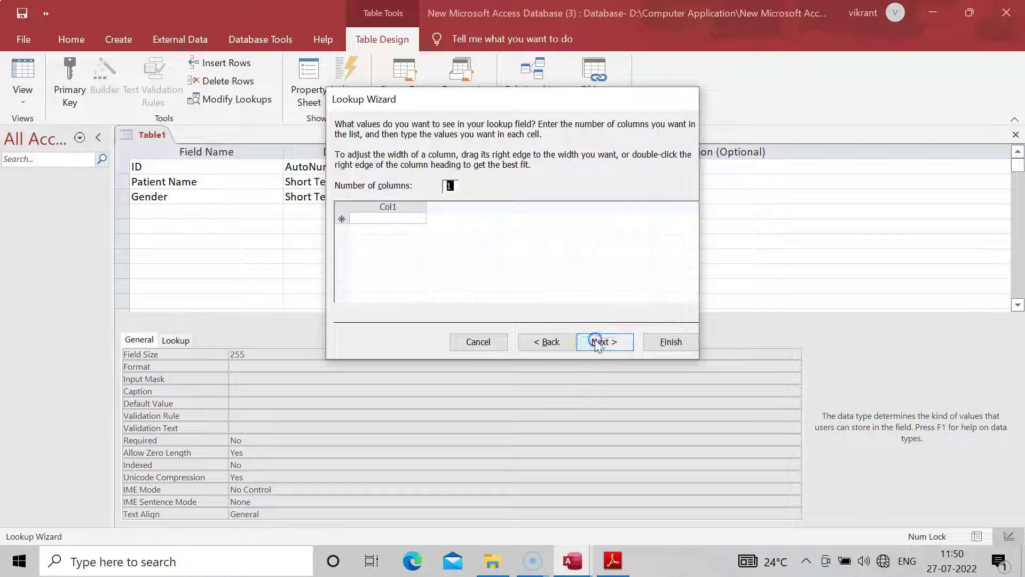
Enter Male and Female as the Gender lookup values in one column and complete the wizard with the label Gender.
click(385, 216)
text(Male)
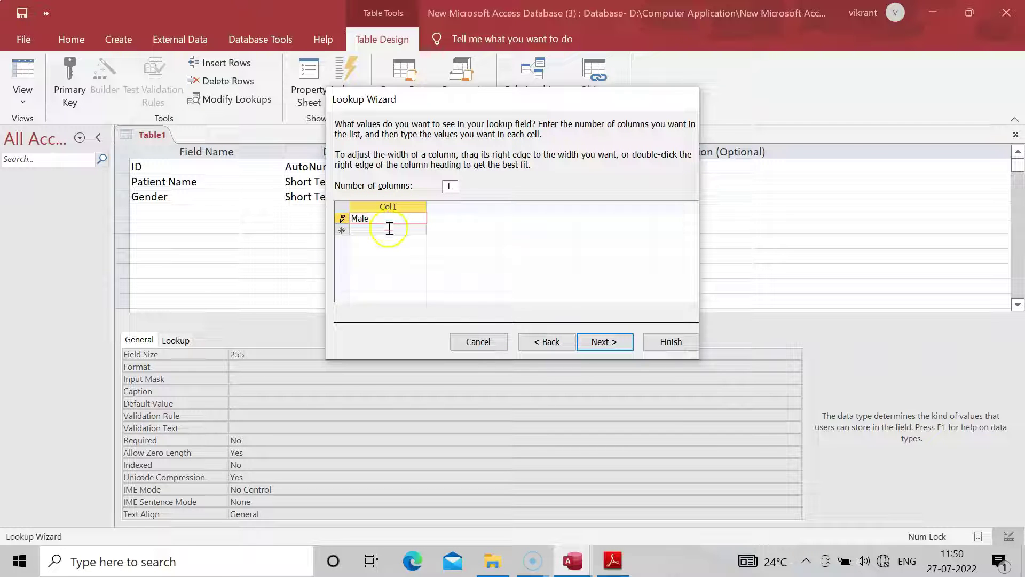
click(389, 231)
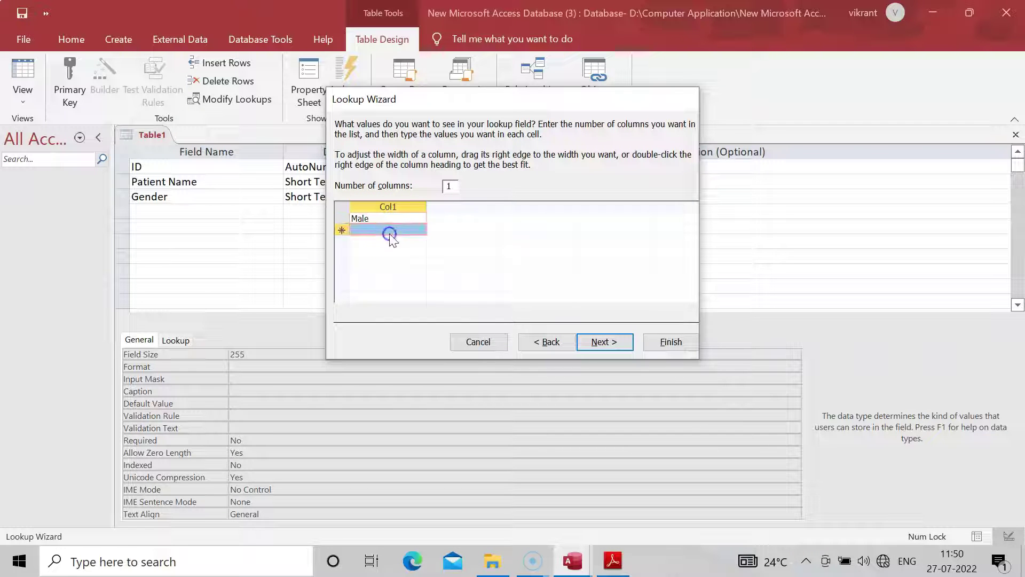
text(Female)
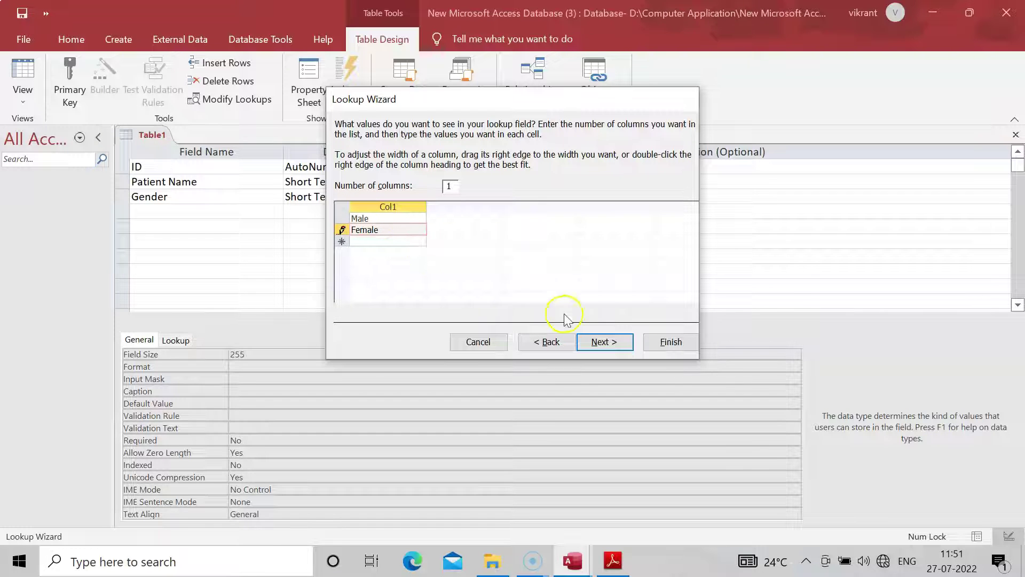
click(598, 340)
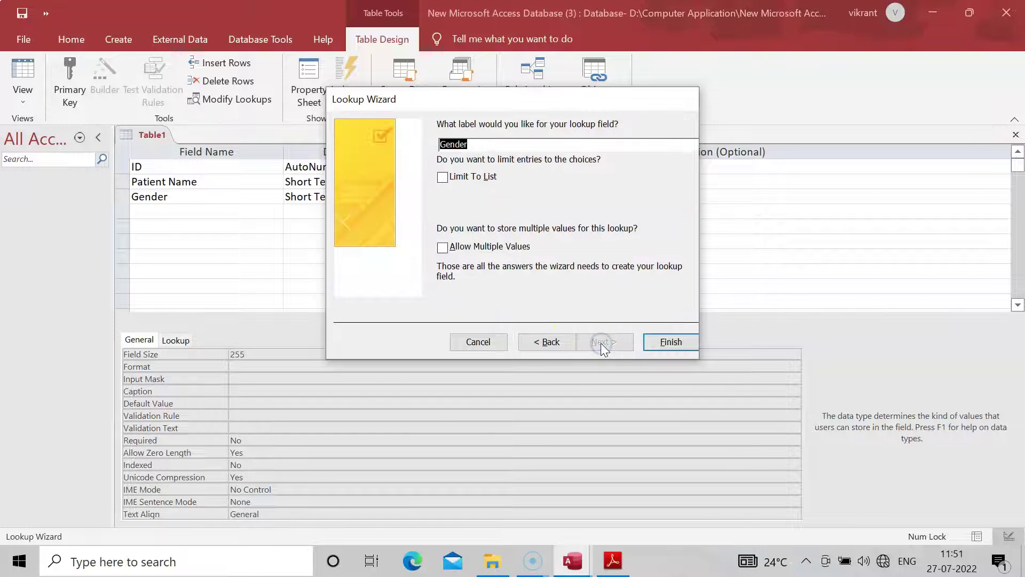
click(677, 342)
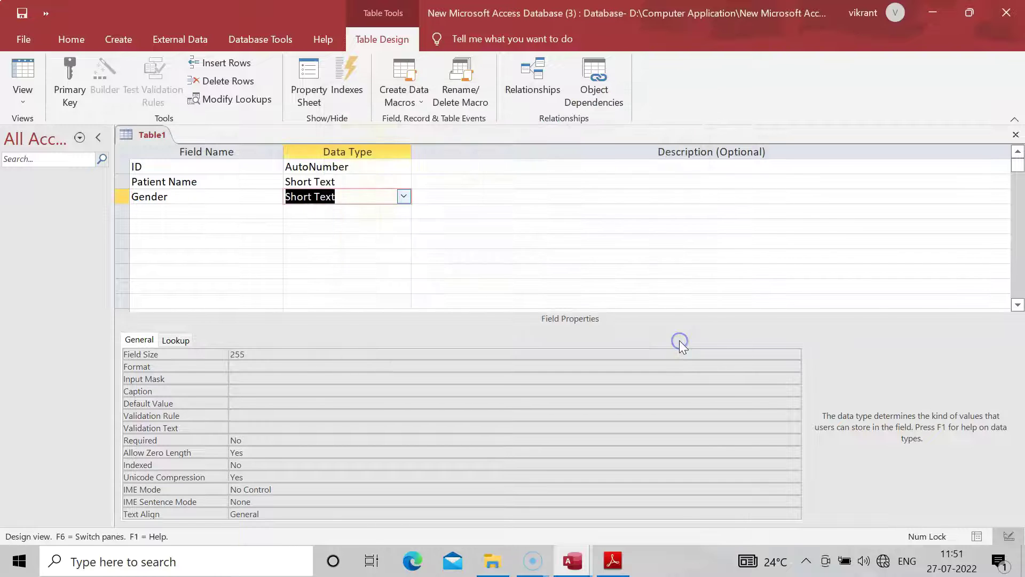
Add an Age field below Gender with the Number data type.
click(203, 212)
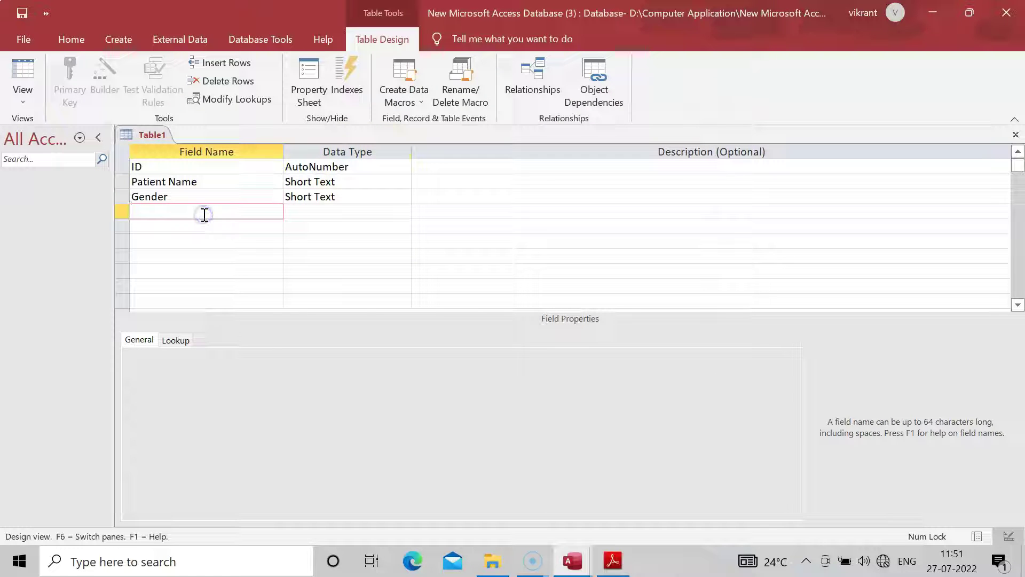
text(Age)
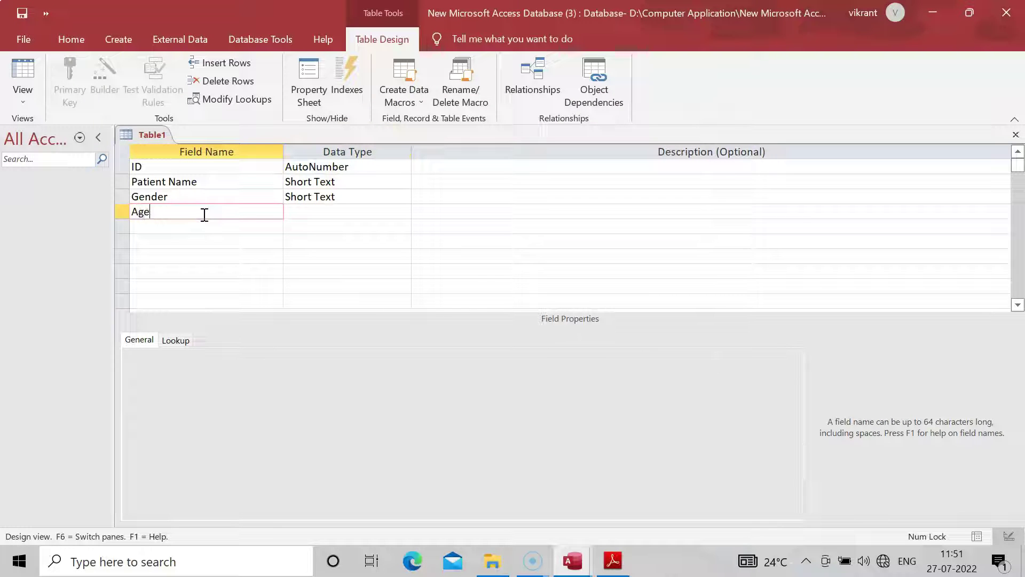
click(315, 212)
click(403, 212)
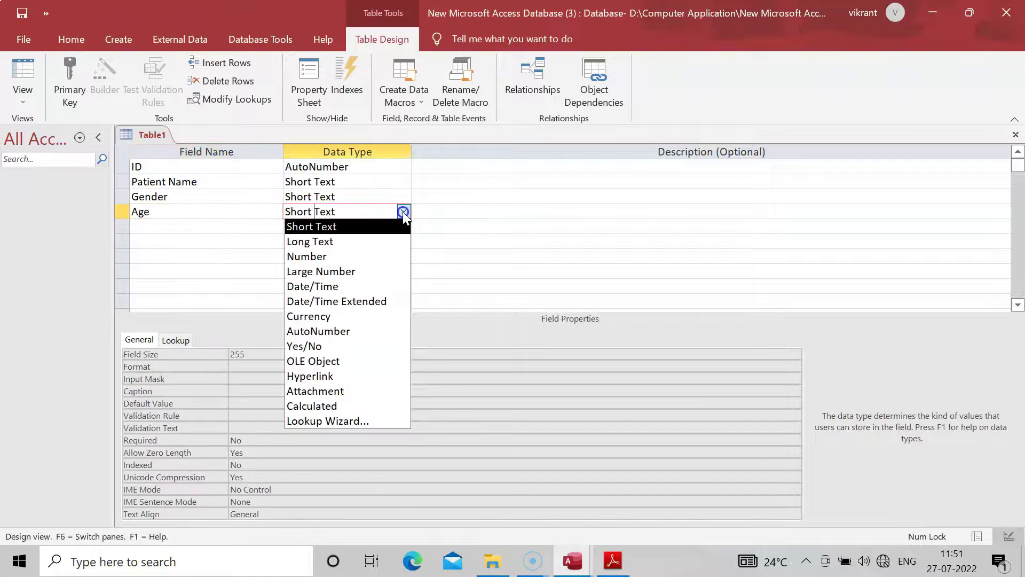
click(359, 258)
Add a Disease field below Age and set it up with the Lookup Wizard, choosing to type in the lookup values.
click(168, 226)
text(D)
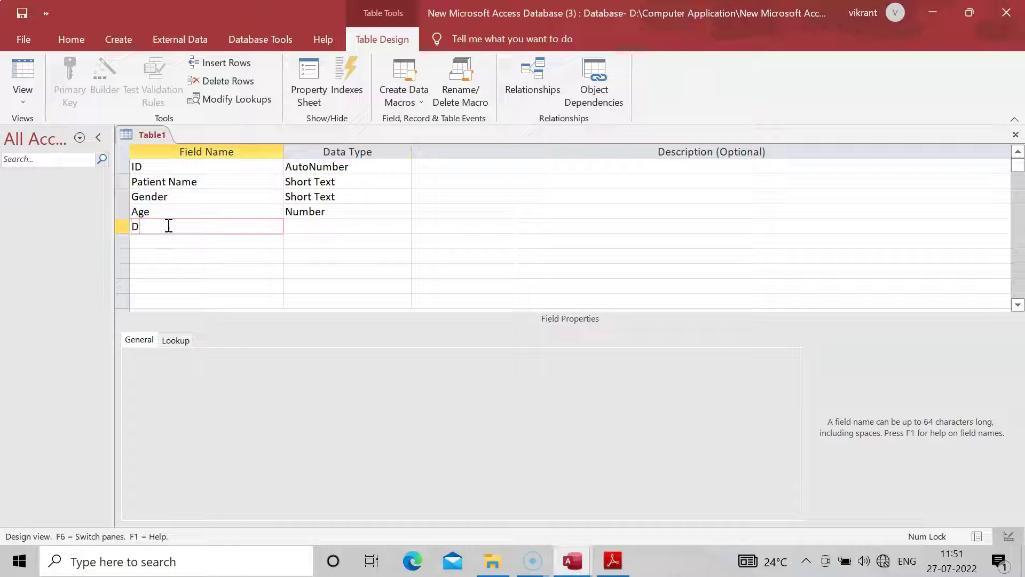
text(isease)
click(346, 226)
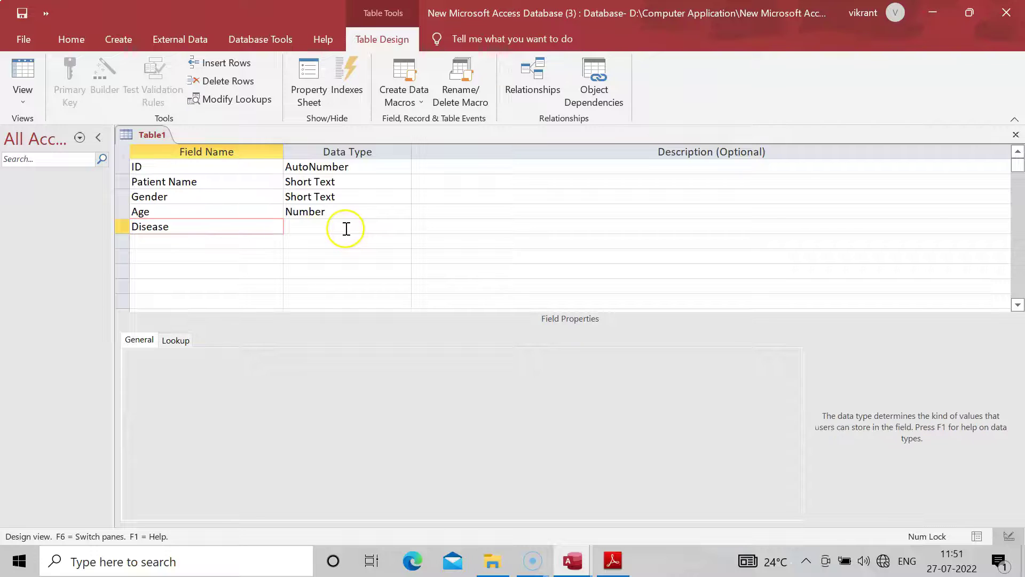
click(404, 226)
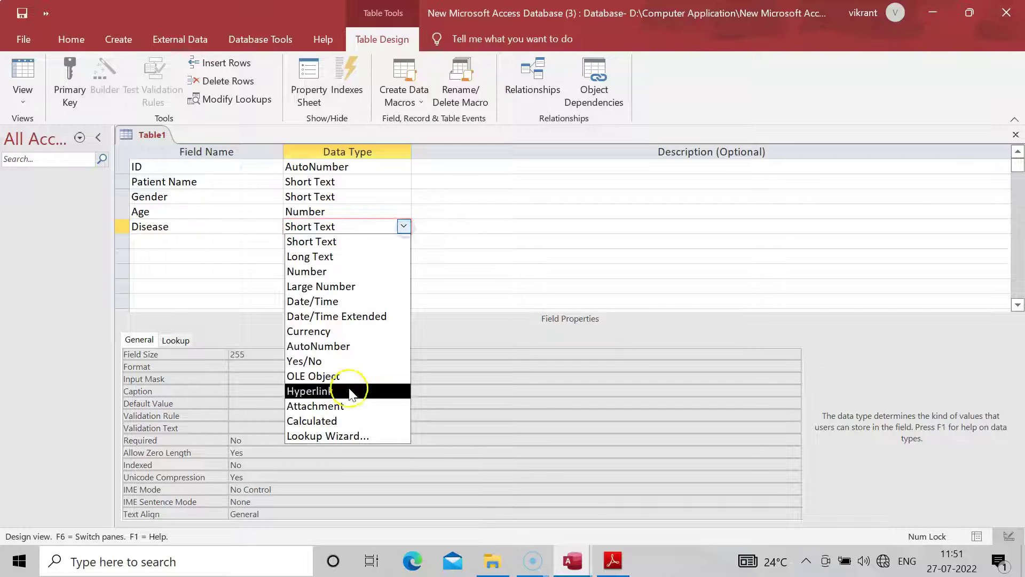
click(347, 435)
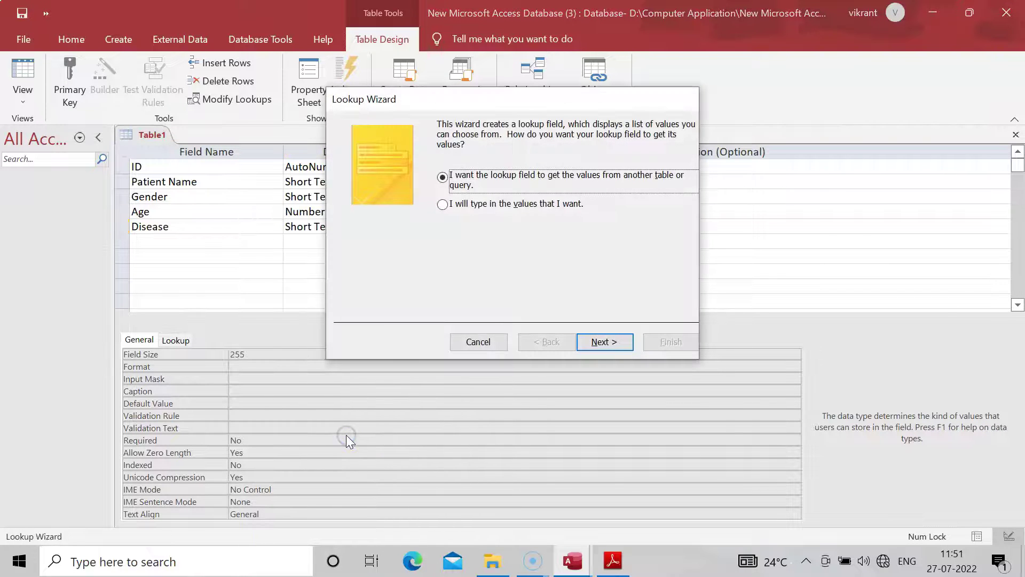
click(443, 204)
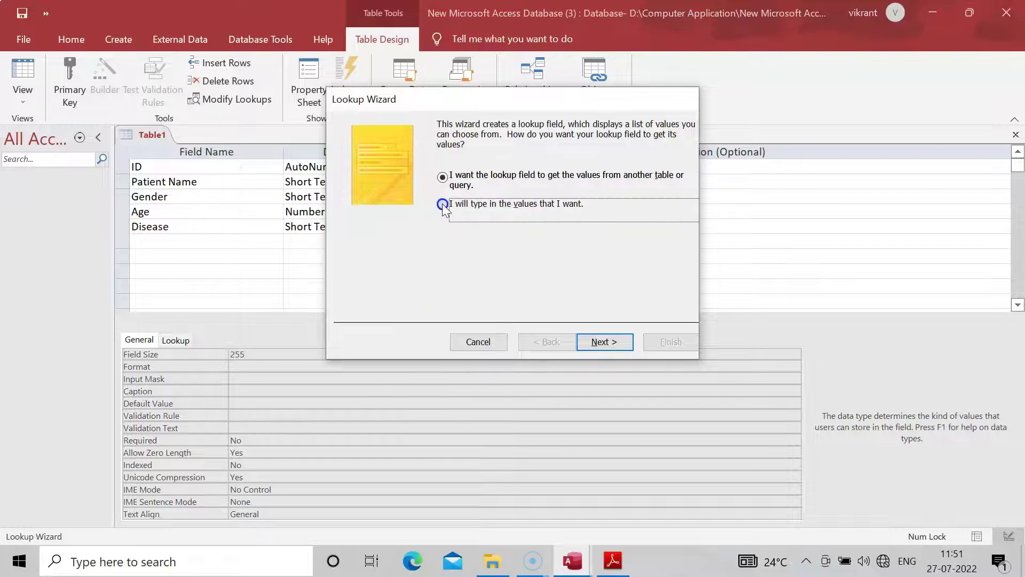
click(609, 346)
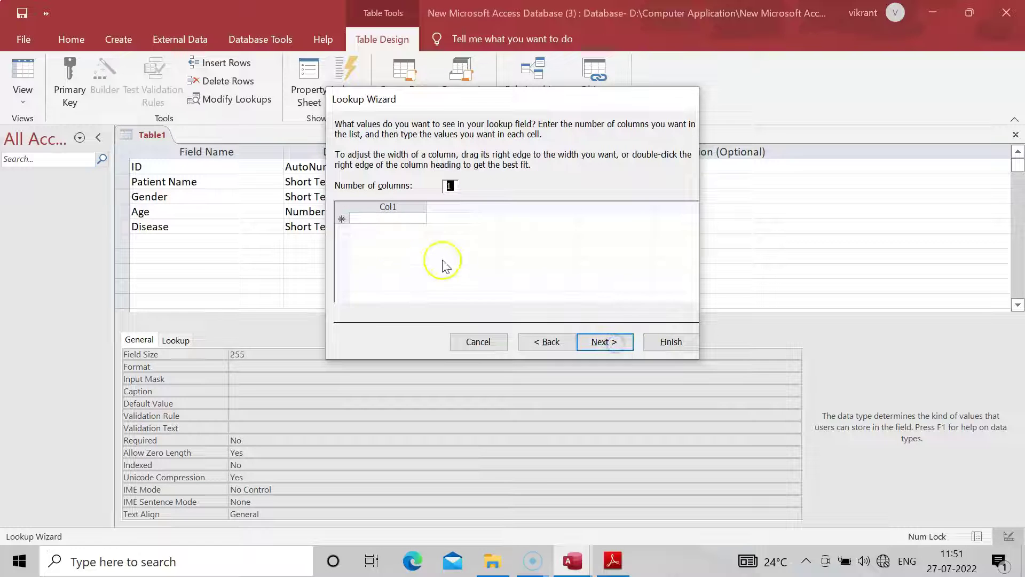
Enter HIV, Cancer, Tuberculosis, Anemia, Diabetes and Jaundice as the Disease lookup values in one column and complete the wizard.
click(385, 219)
text(HI)
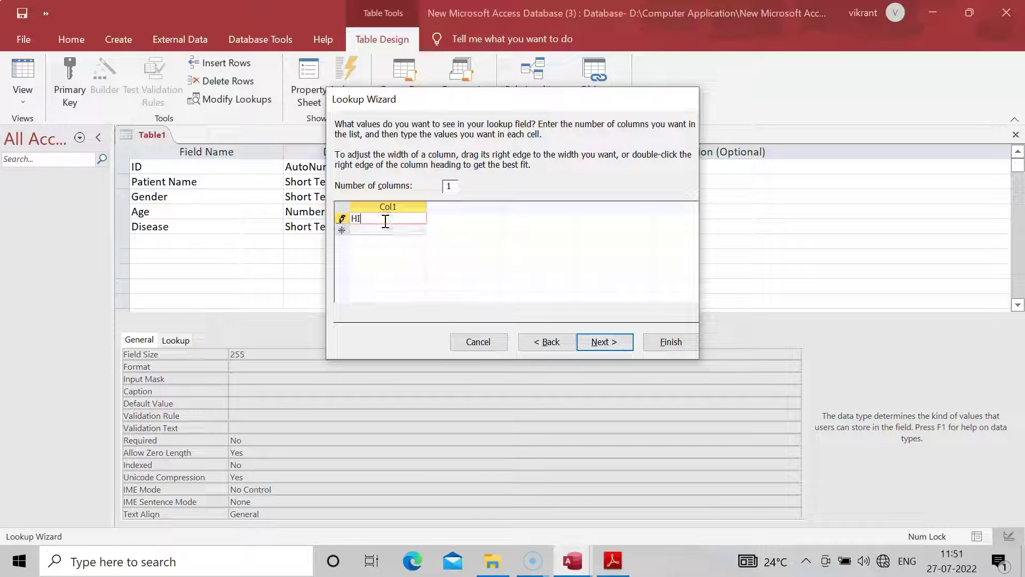
text(V)
click(381, 230)
text(Cancer)
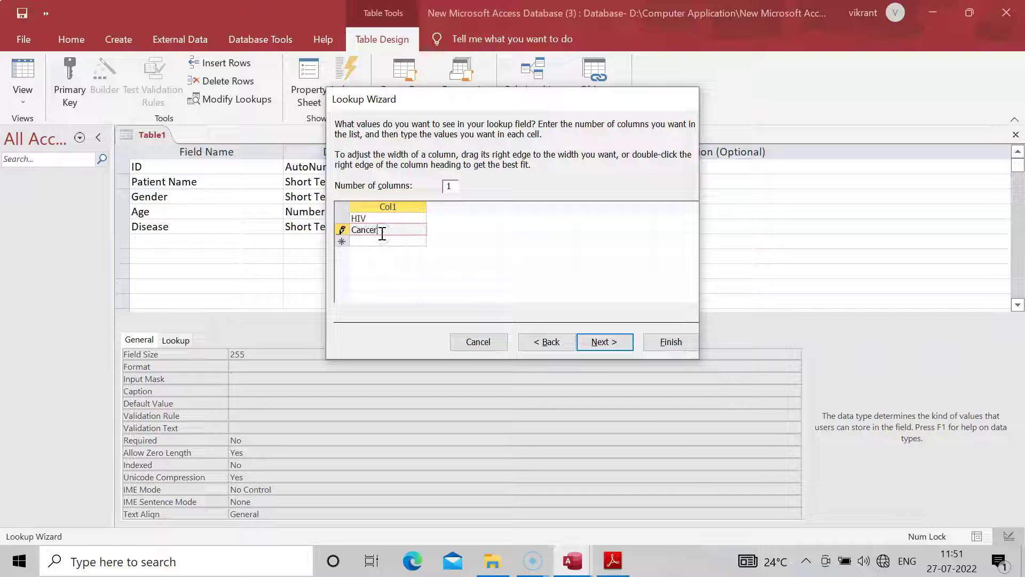
click(383, 241)
text(Tuberculosis)
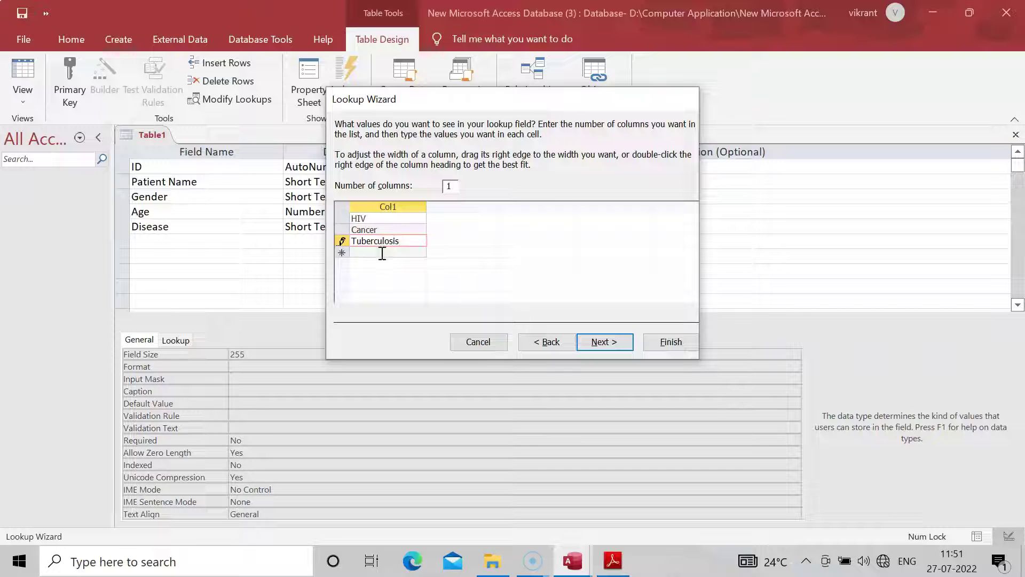
click(383, 252)
text(Anemia)
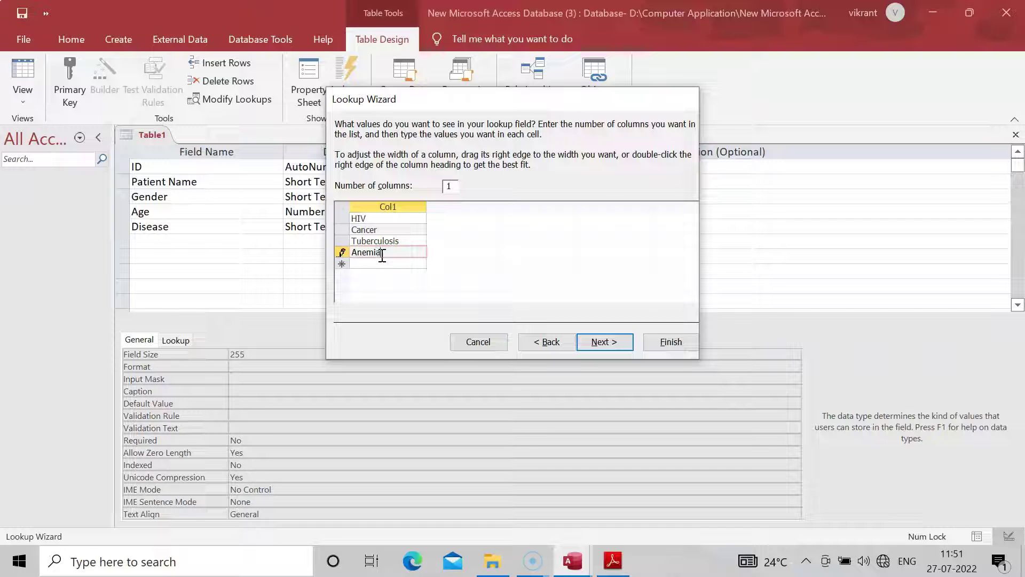
click(381, 264)
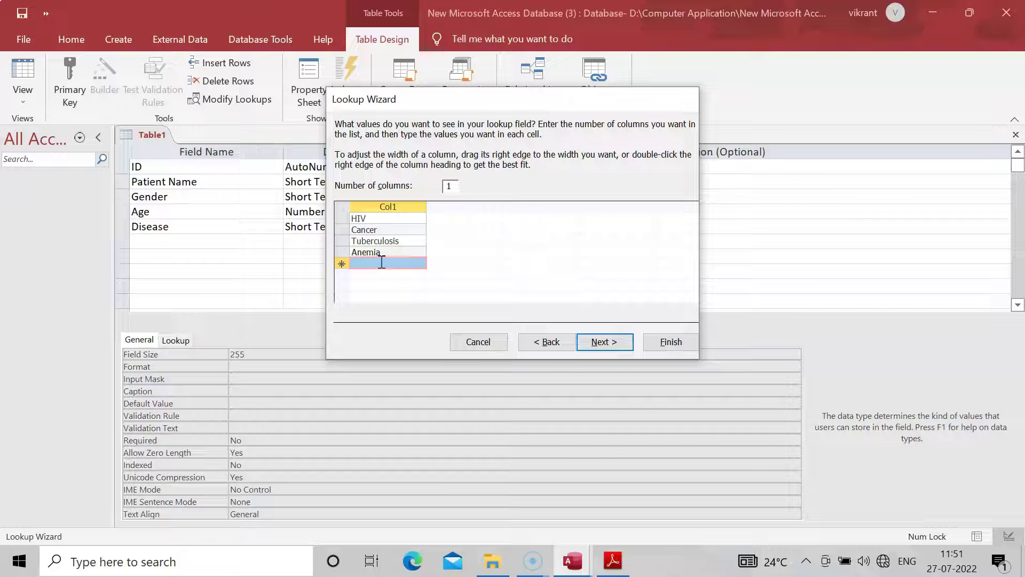
click(383, 263)
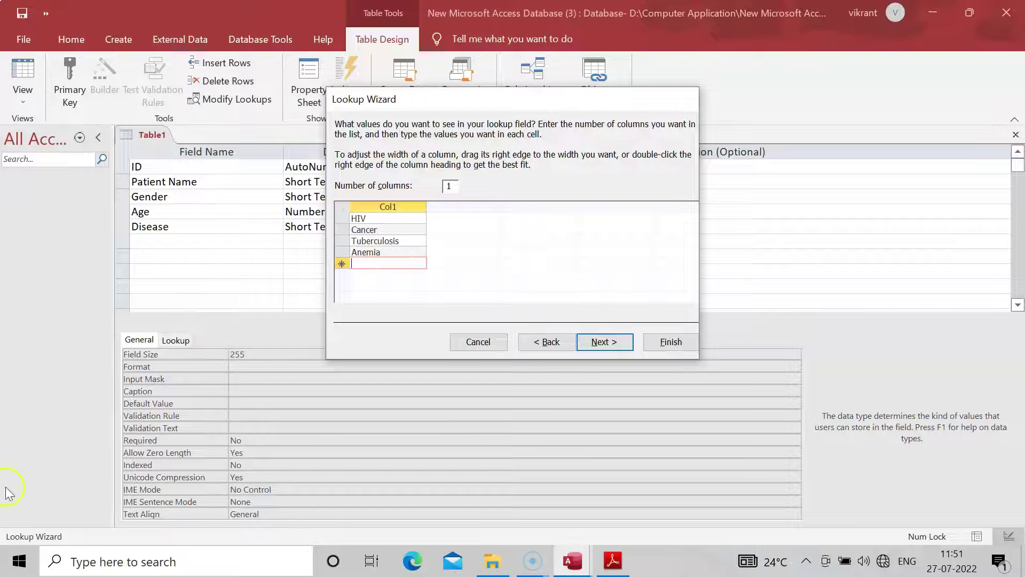
click(24, 562)
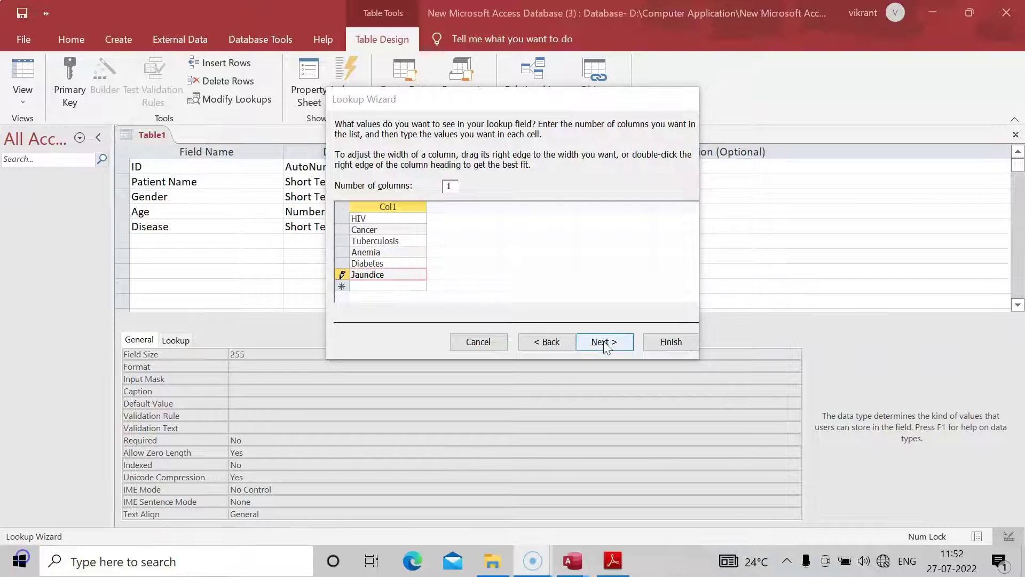
click(605, 342)
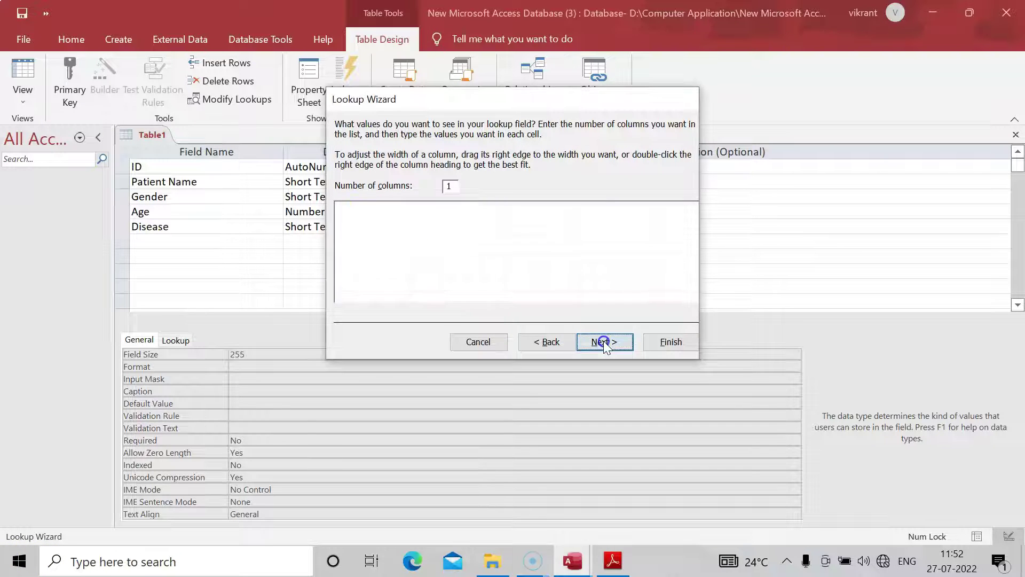
click(661, 347)
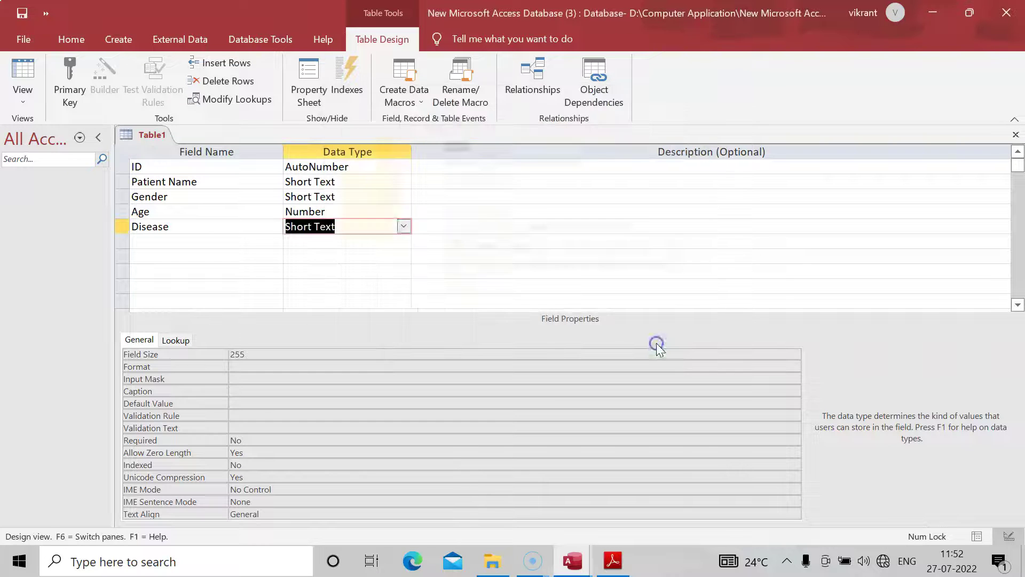
Add a Treatment field below Disease and set it up with the Lookup Wizard, choosing to type in the lookup values.
click(204, 245)
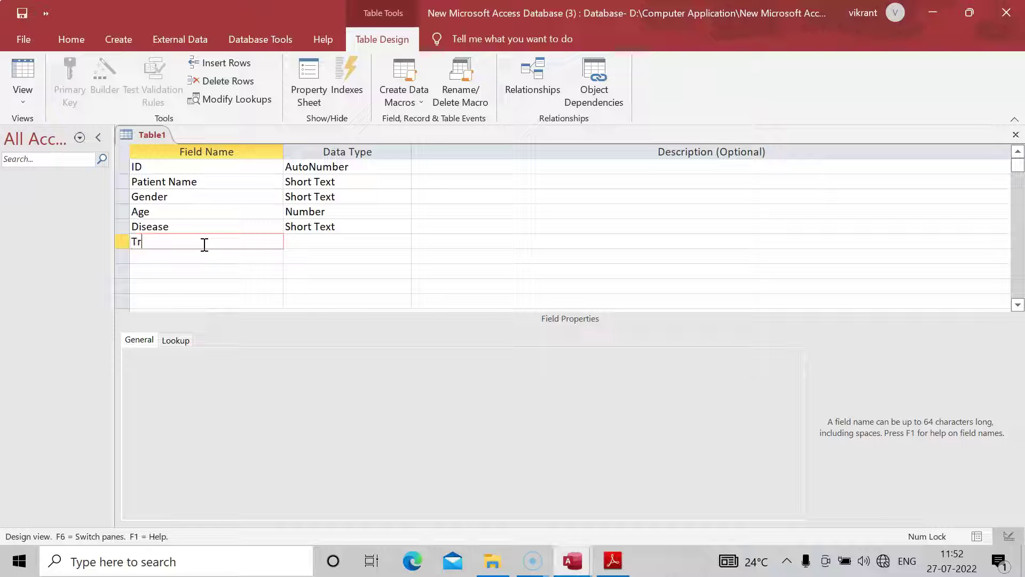
text(Treatment)
click(328, 242)
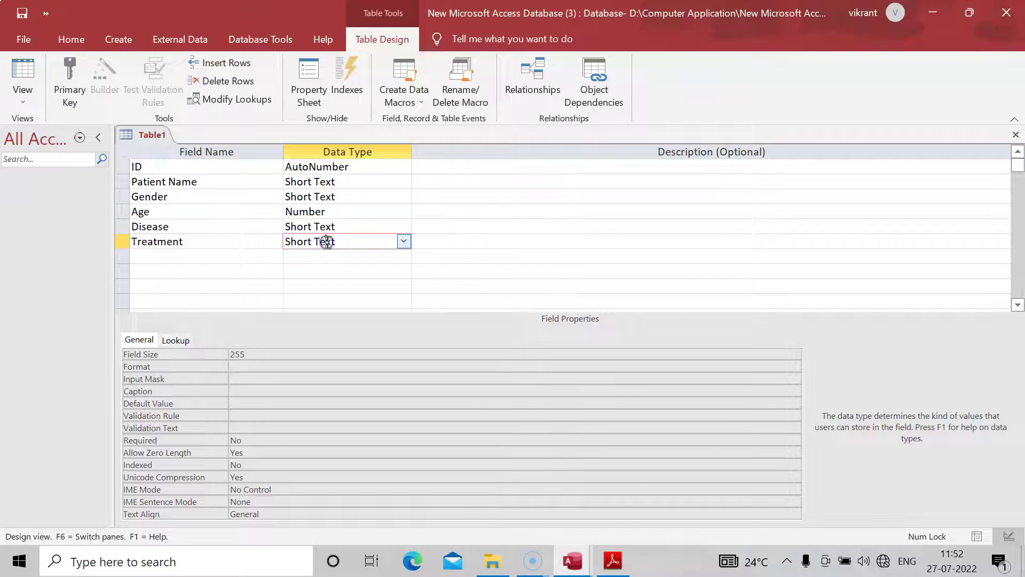
click(404, 242)
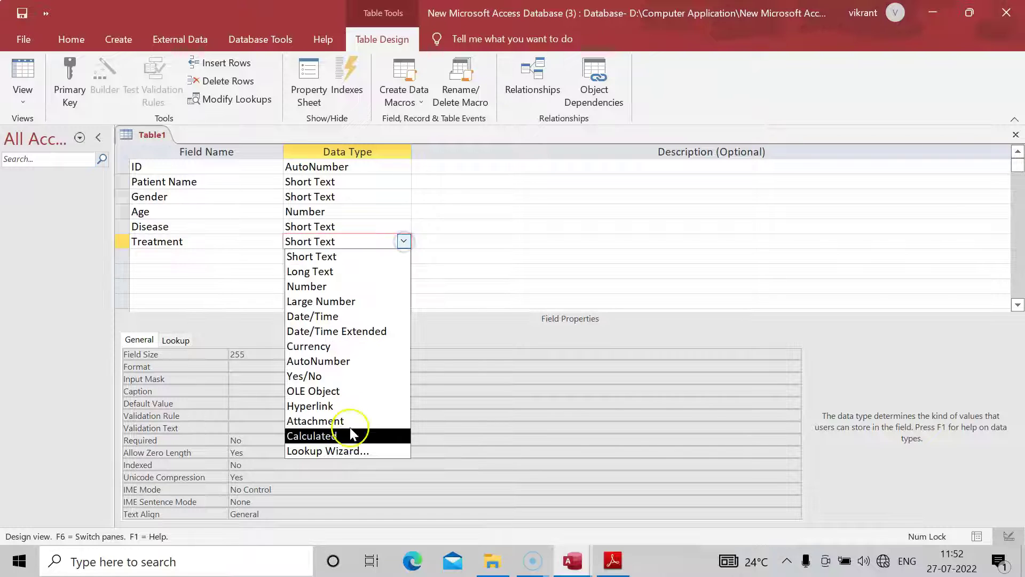
click(353, 451)
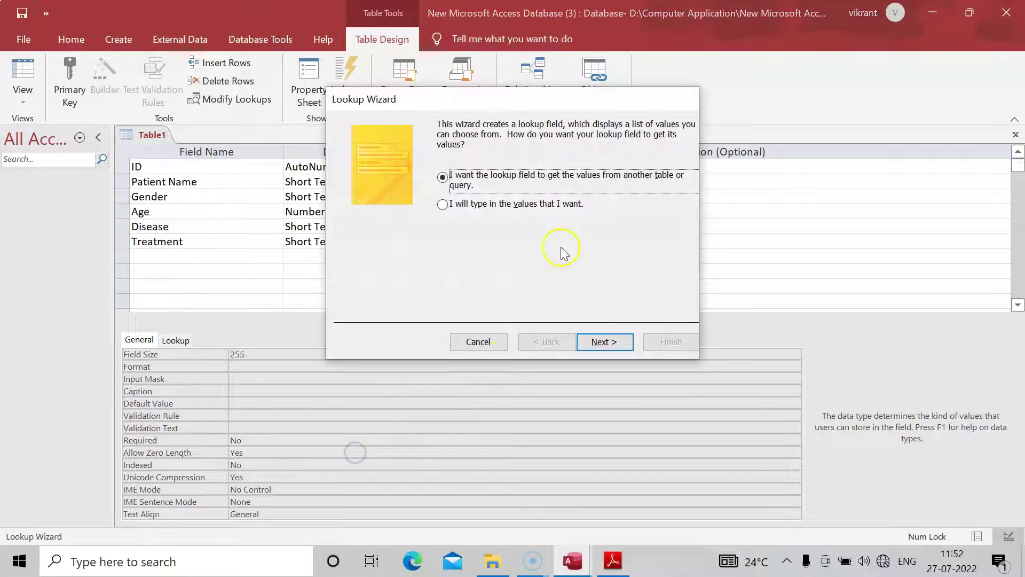
click(442, 204)
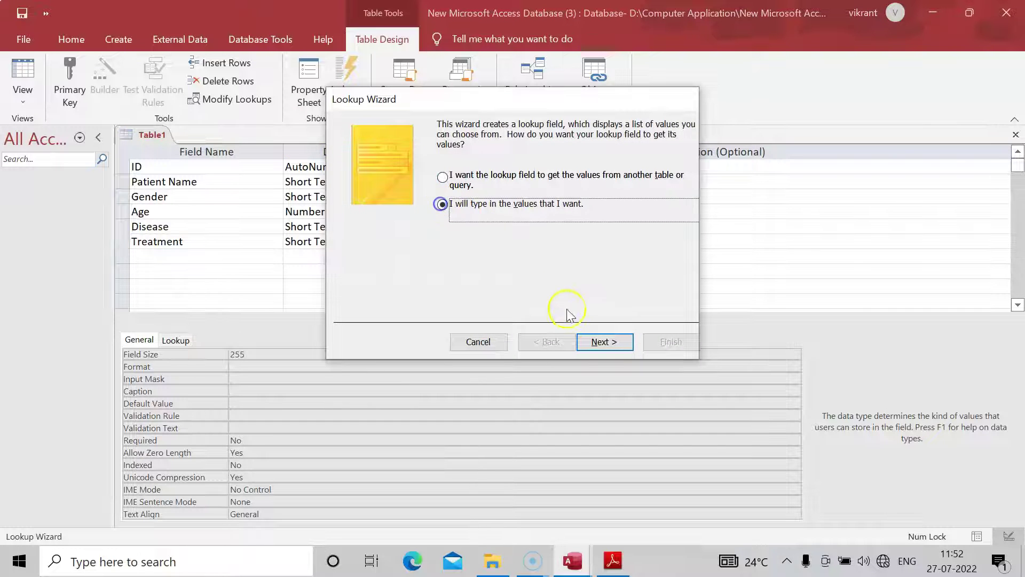
click(604, 345)
Enter First, Second and Third as the Treatment lookup values in one column and complete the wizard with the label Treatment.
click(387, 219)
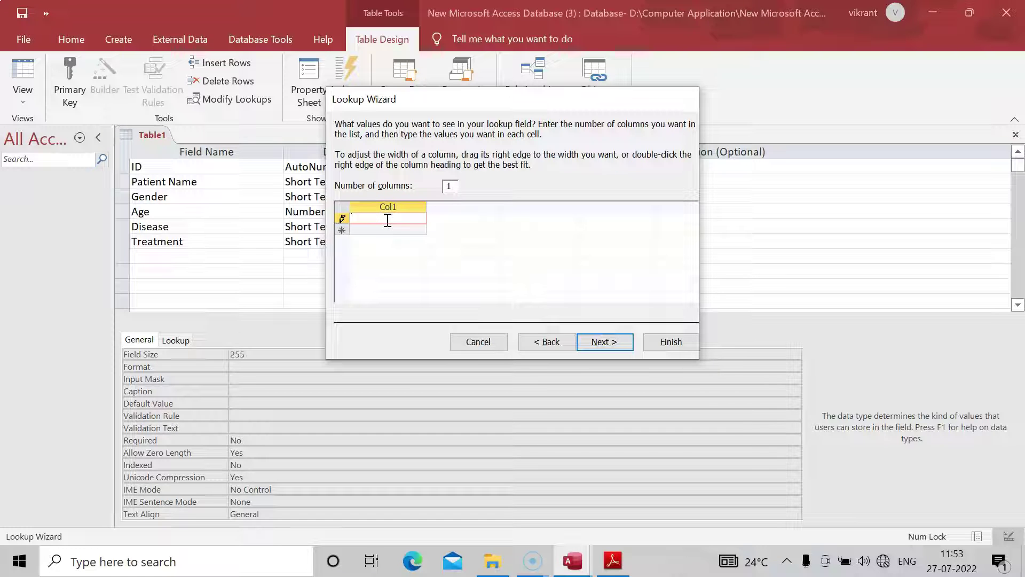
text(irst)
click(387, 230)
text(Sec)
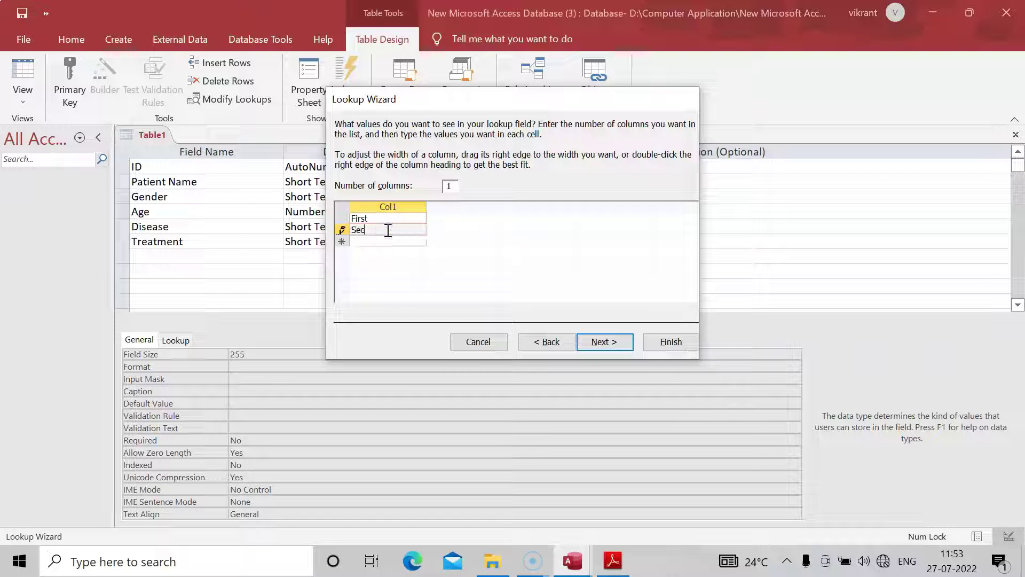
click(388, 240)
text(Third)
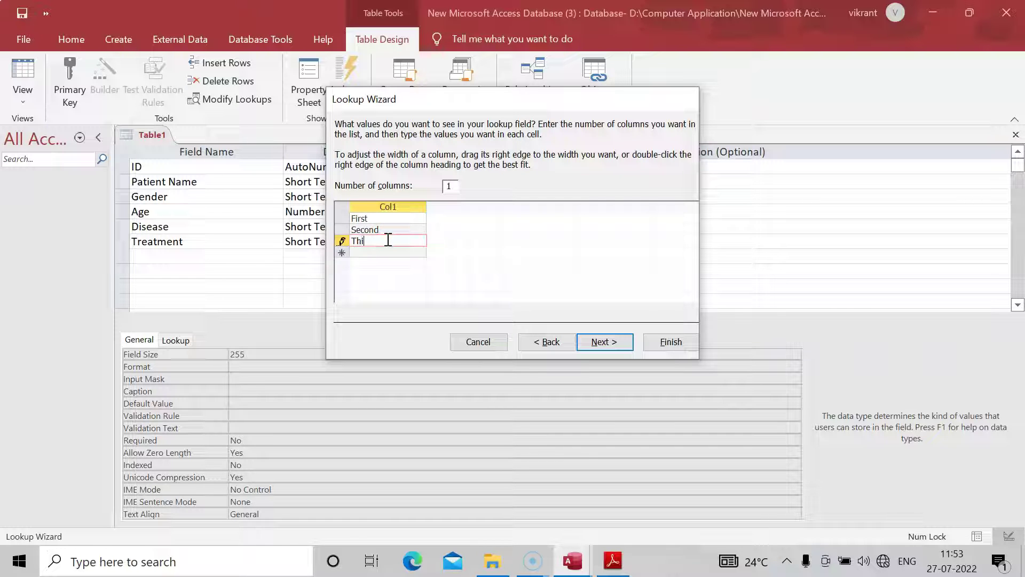
click(601, 342)
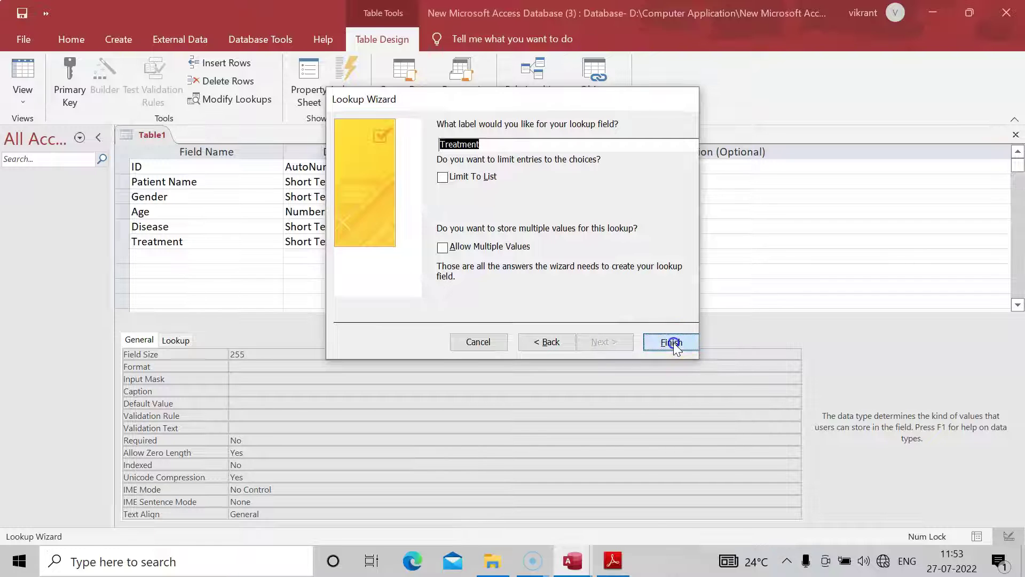
click(674, 342)
Add an Hb field below Treatment with the Number data type.
click(199, 262)
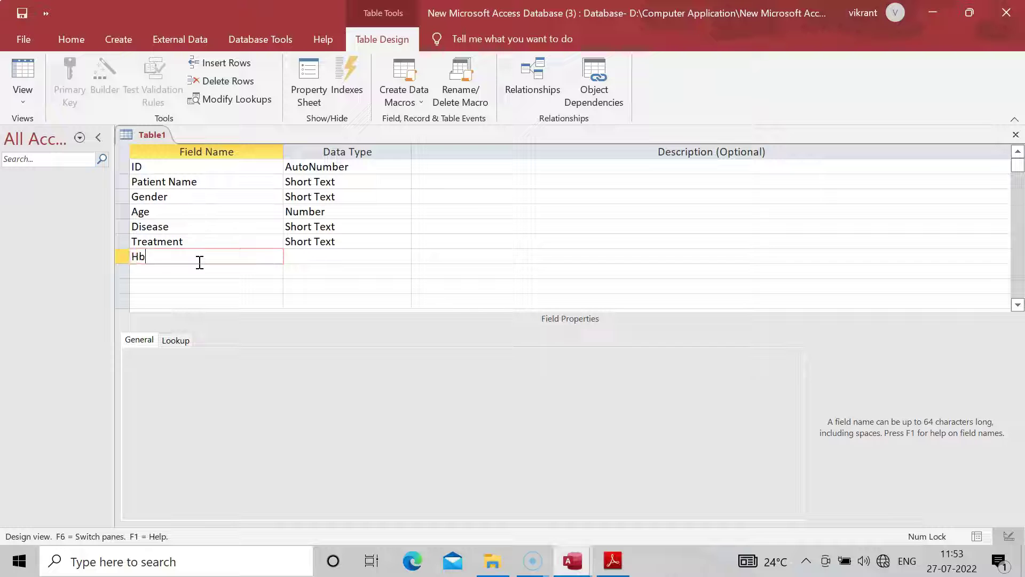
click(323, 256)
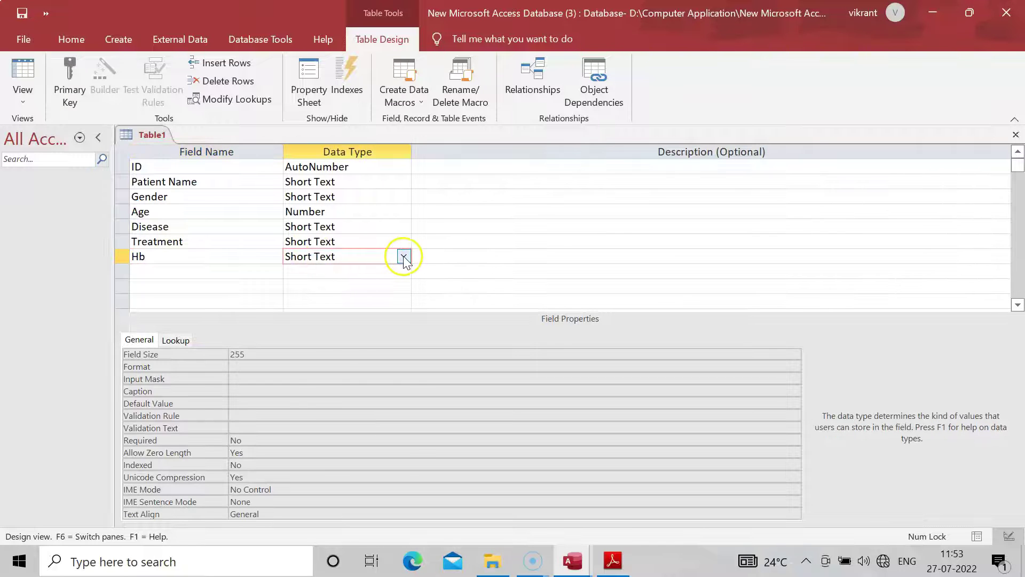
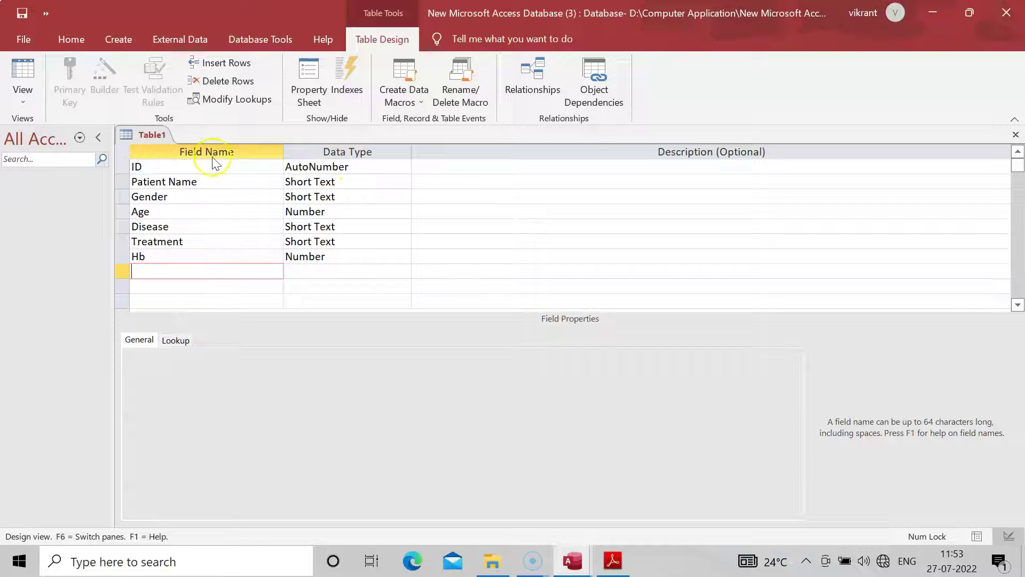
Switch the table to Datasheet View, saving it as Patient Information and letting Access create a primary key.
click(23, 106)
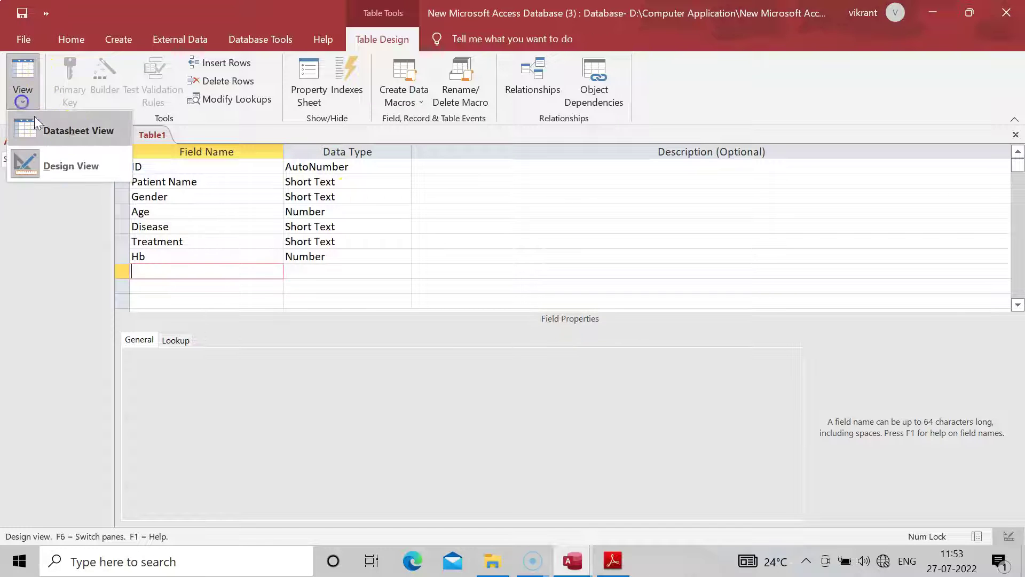
click(75, 134)
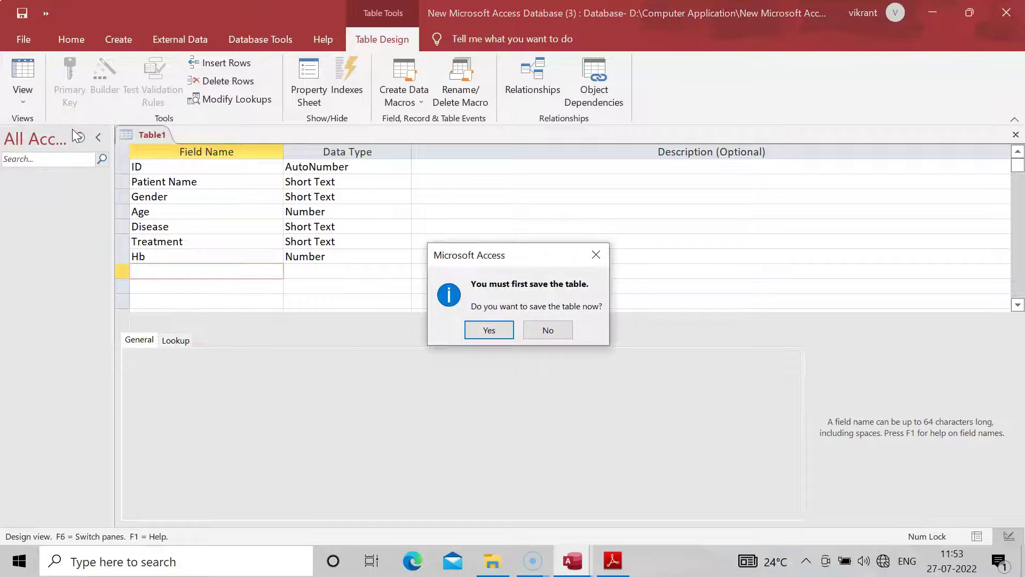
click(483, 331)
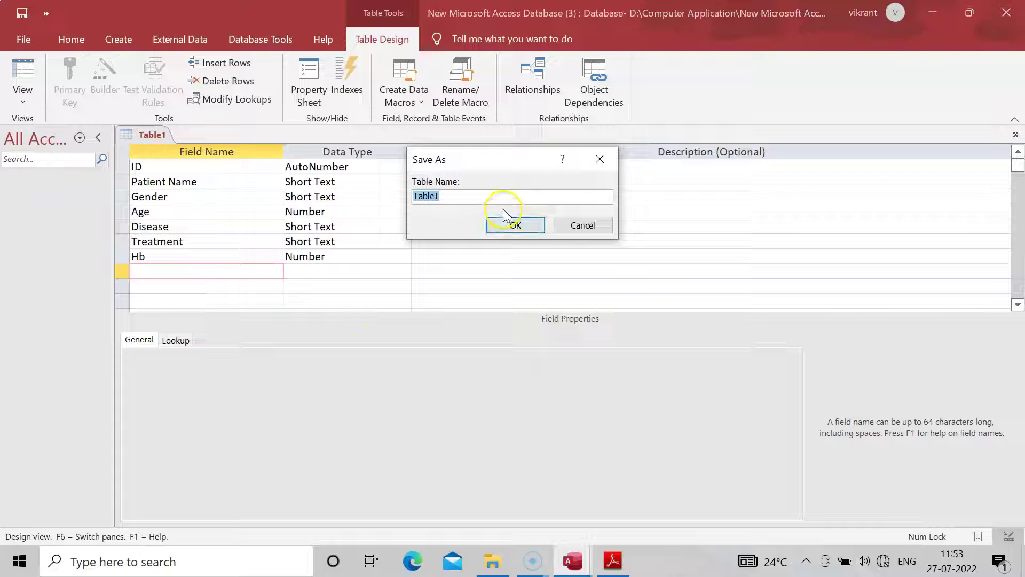
text(Patient Information)
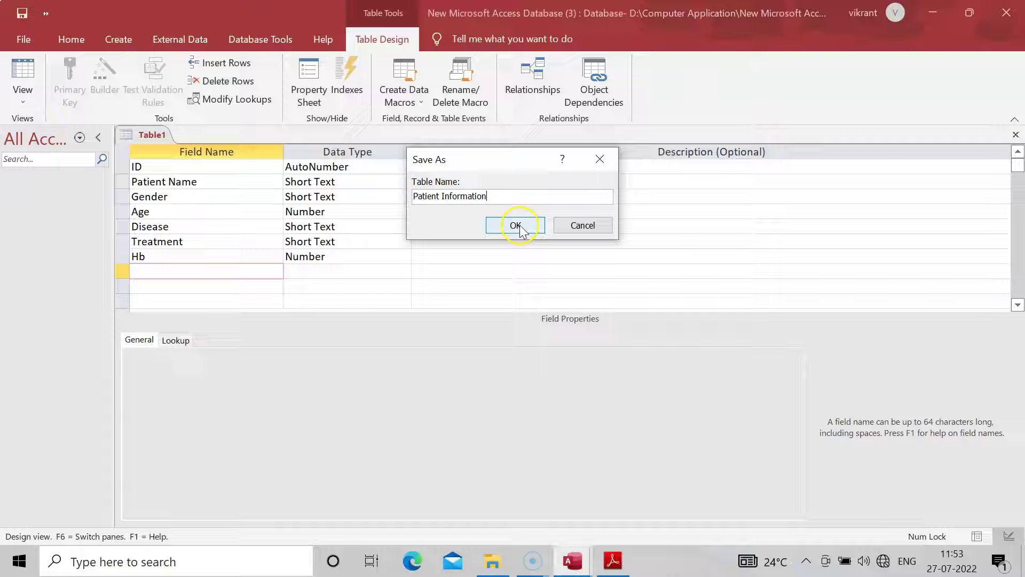
click(521, 225)
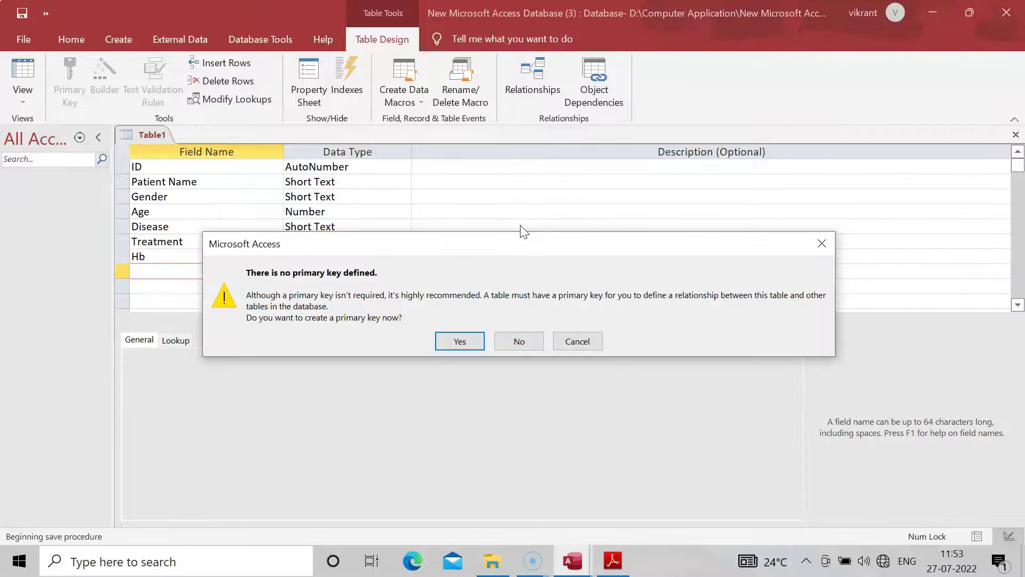
click(459, 342)
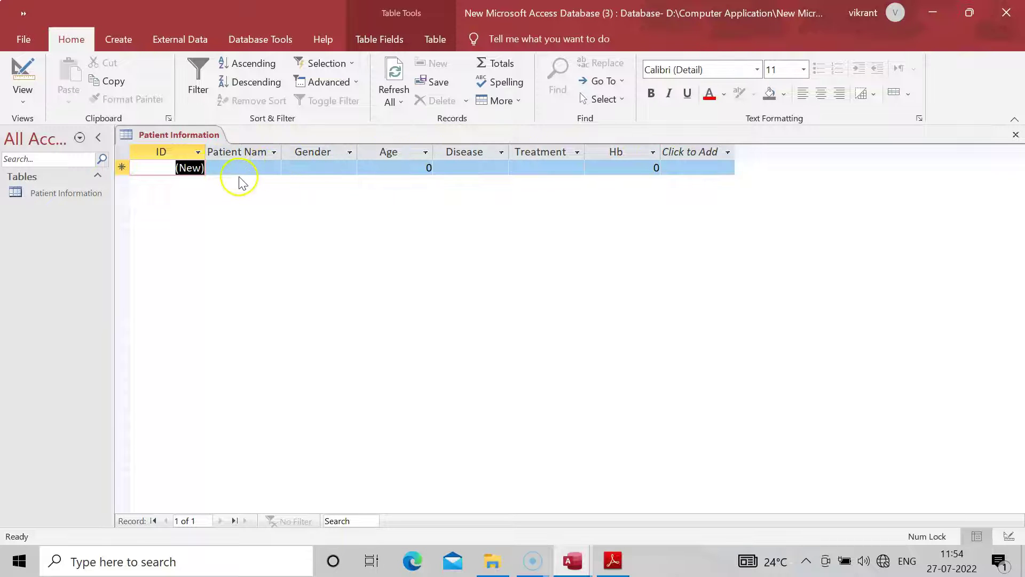
Fill in the first record with the patient's name, gender Male and age 32.
click(257, 166)
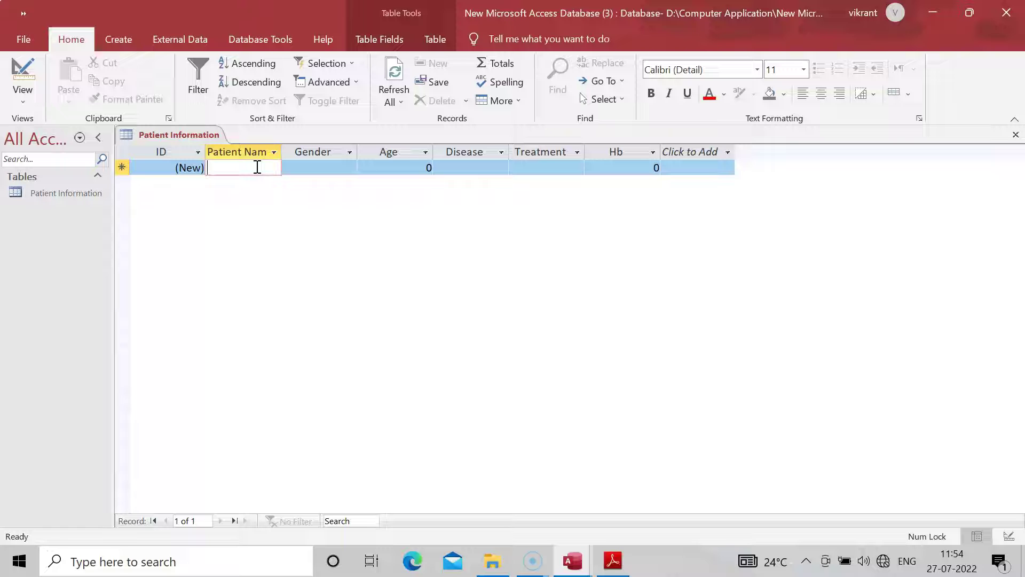
text(Vikrant)
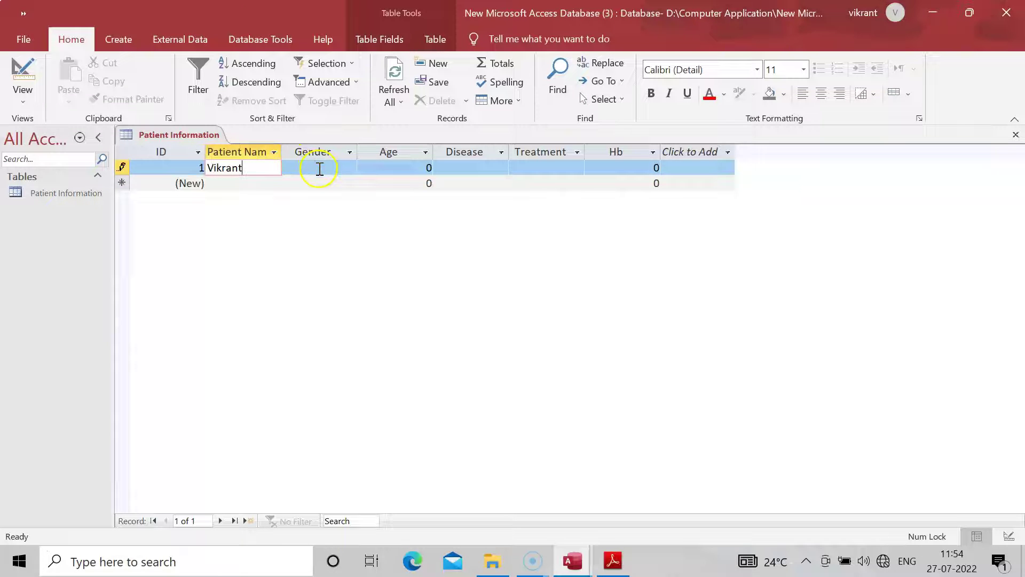
click(316, 168)
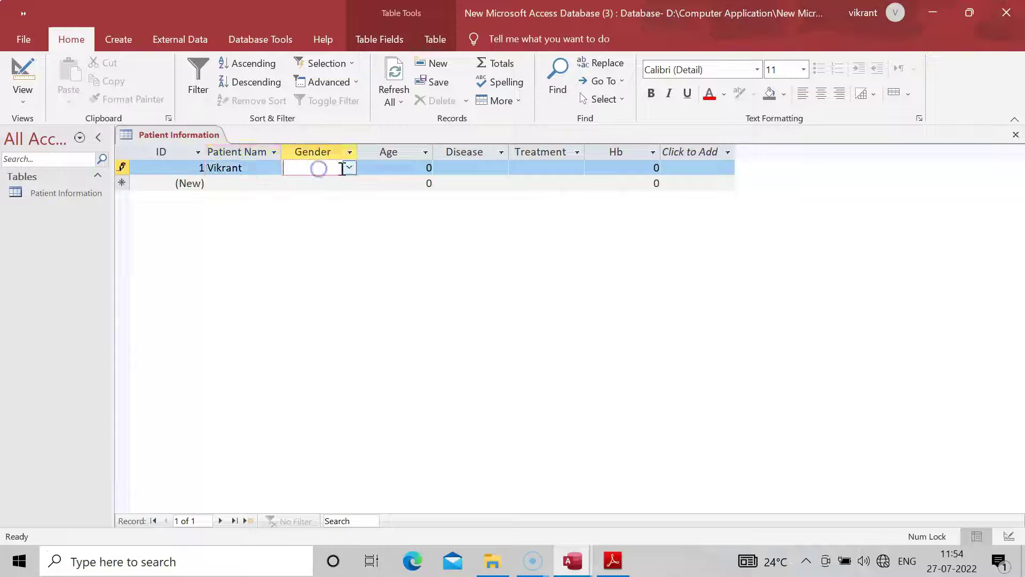
click(350, 169)
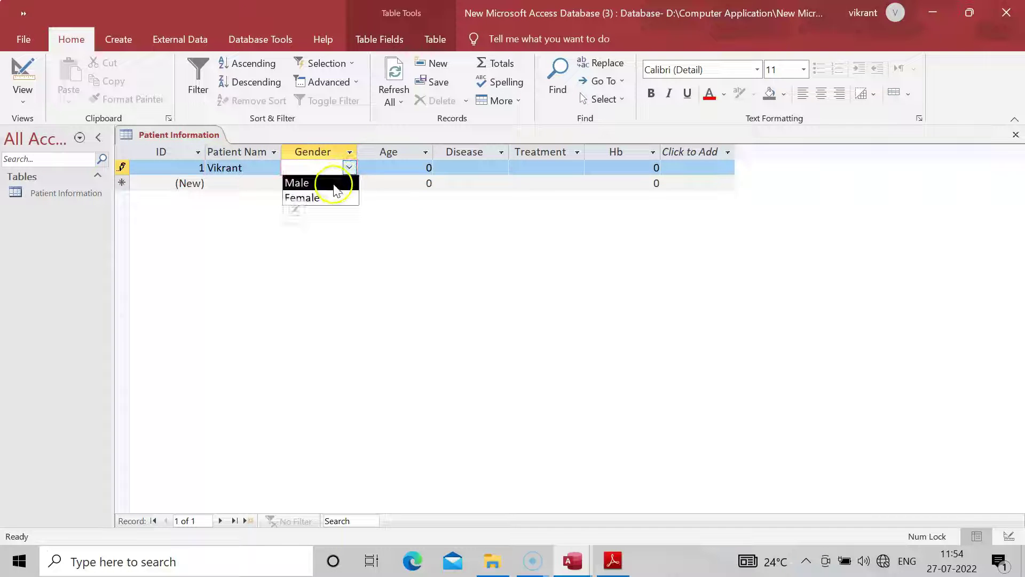
click(334, 184)
click(406, 167)
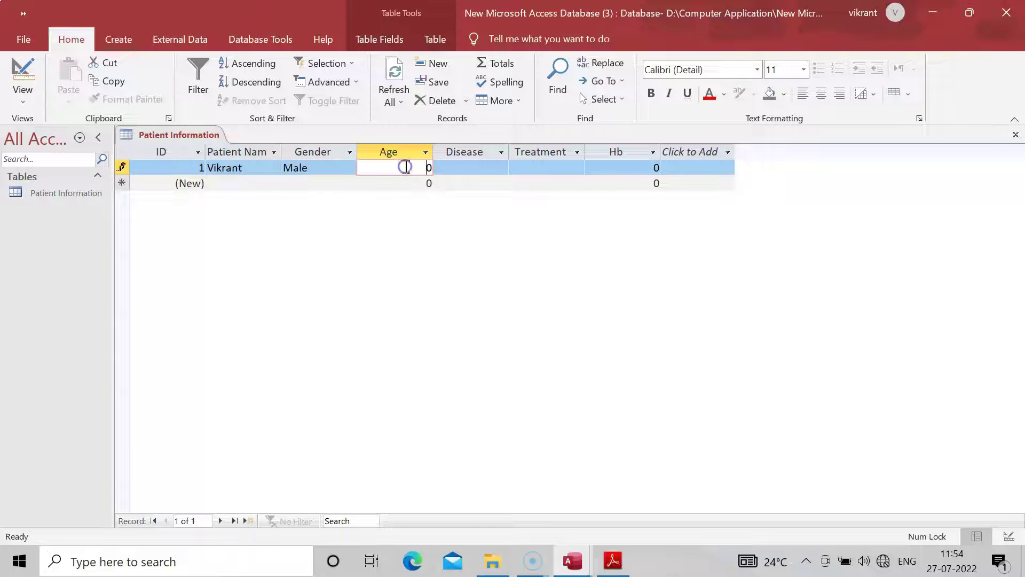
key(BackSpace)
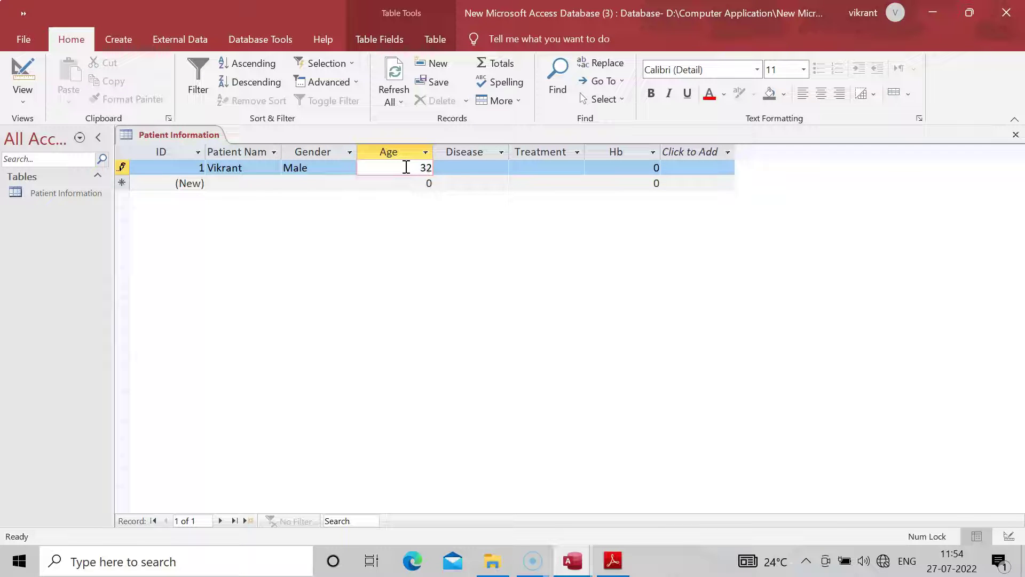
Set the first record's Disease to Jaundice and Treatment to First, and clear its default Hb value.
click(464, 168)
click(501, 168)
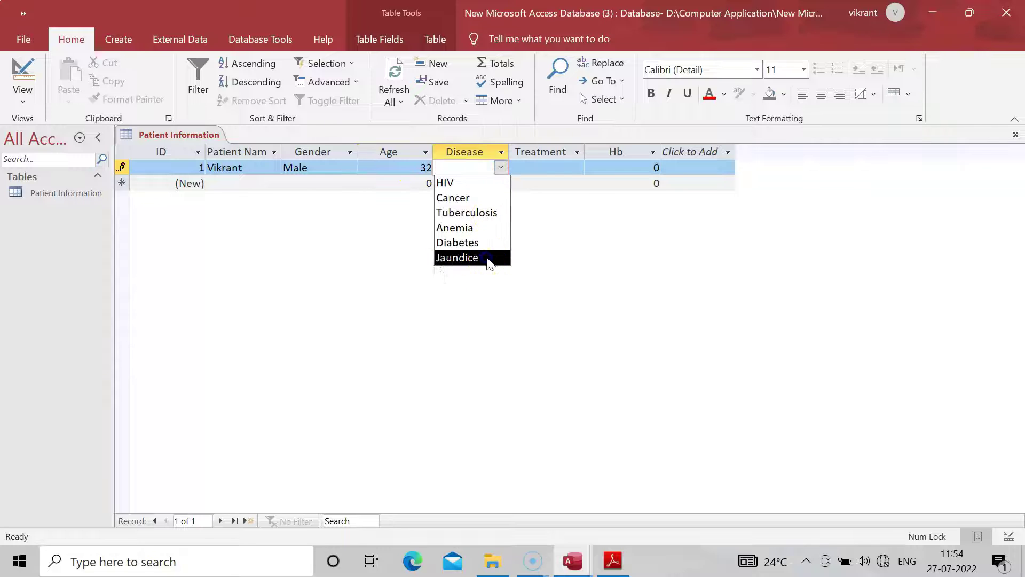
click(489, 259)
click(573, 168)
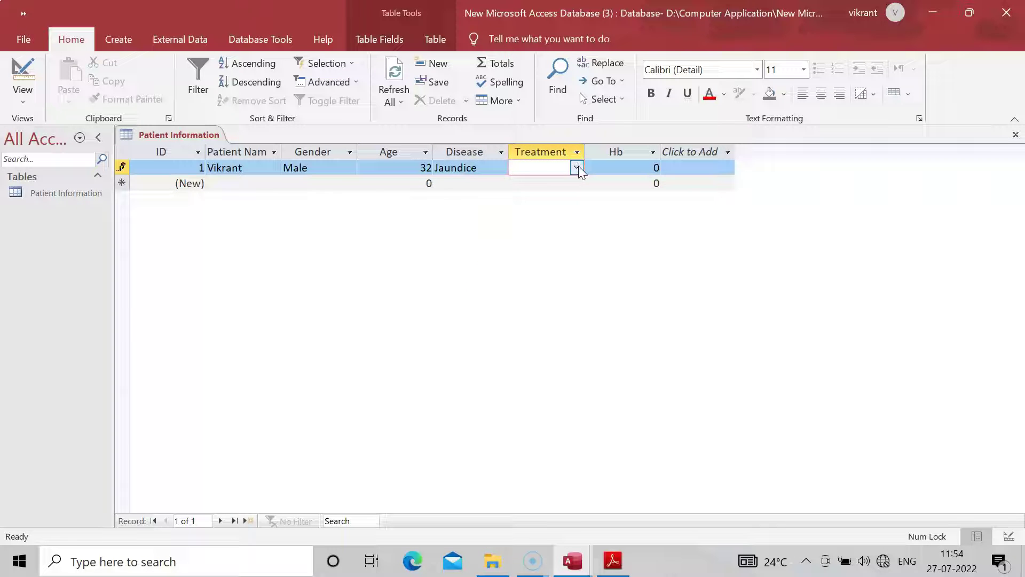
click(577, 167)
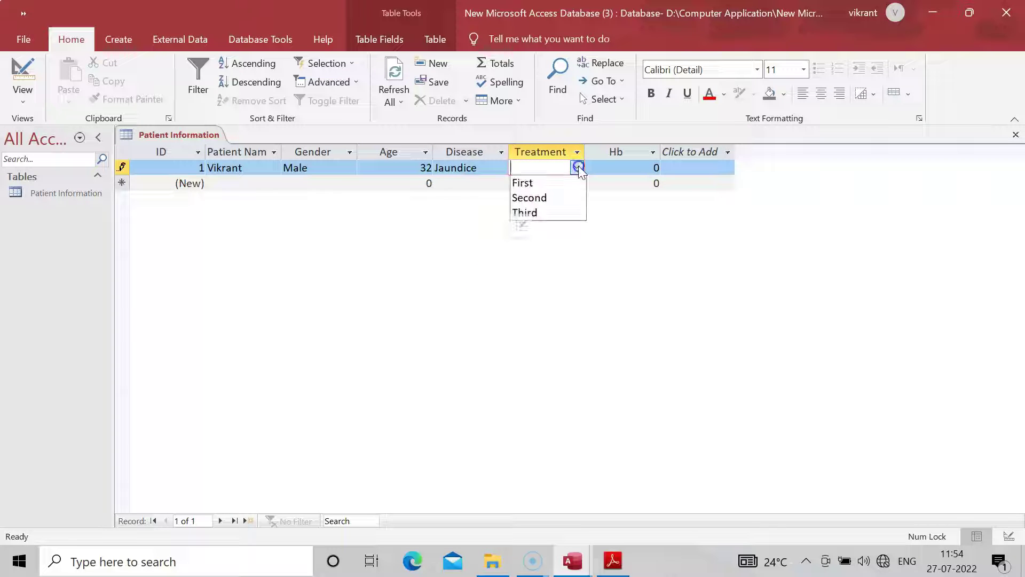
click(558, 185)
click(625, 171)
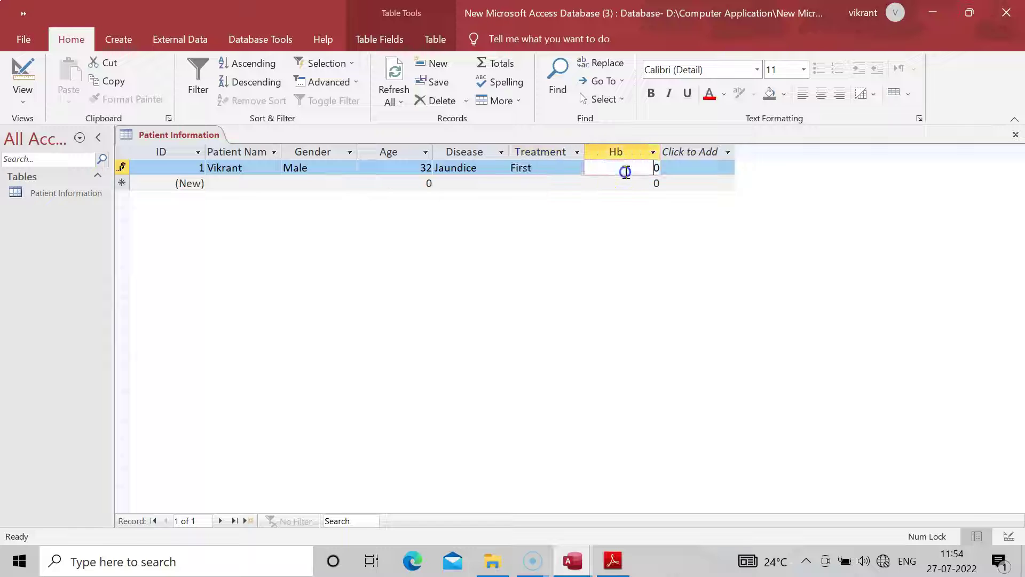
key(Delete)
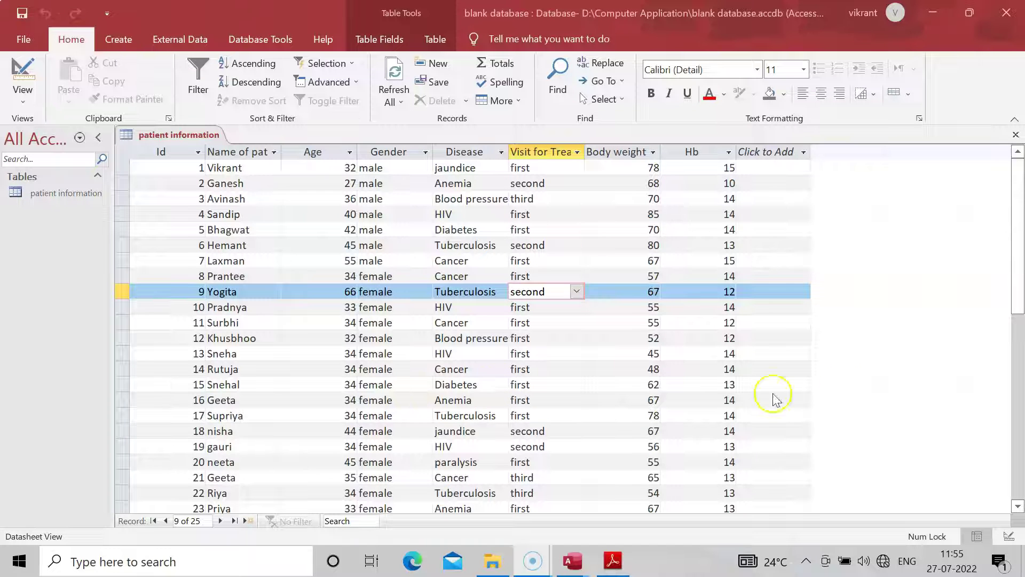
Look through the filled patient information table in the blank database and start a new query with the Simple Query Wizard.
scroll(1021, 235, down, 1)
drag(1021, 235, 1015, 211)
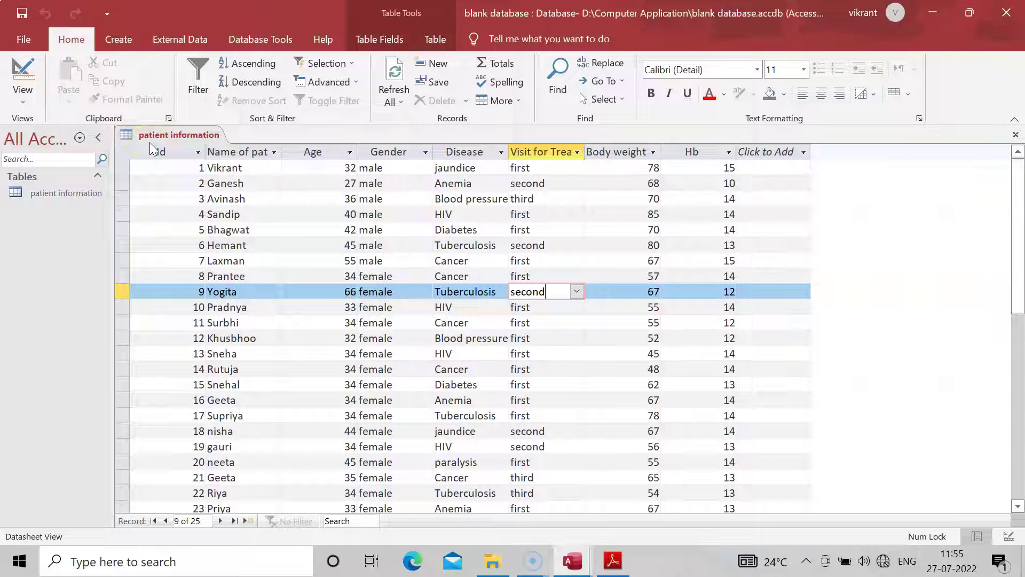
click(121, 40)
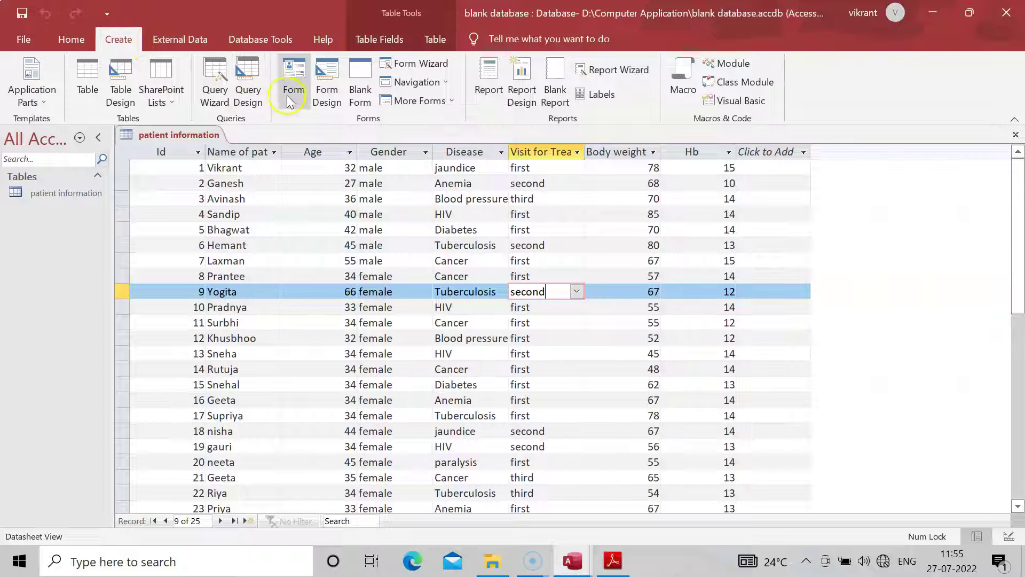
click(215, 97)
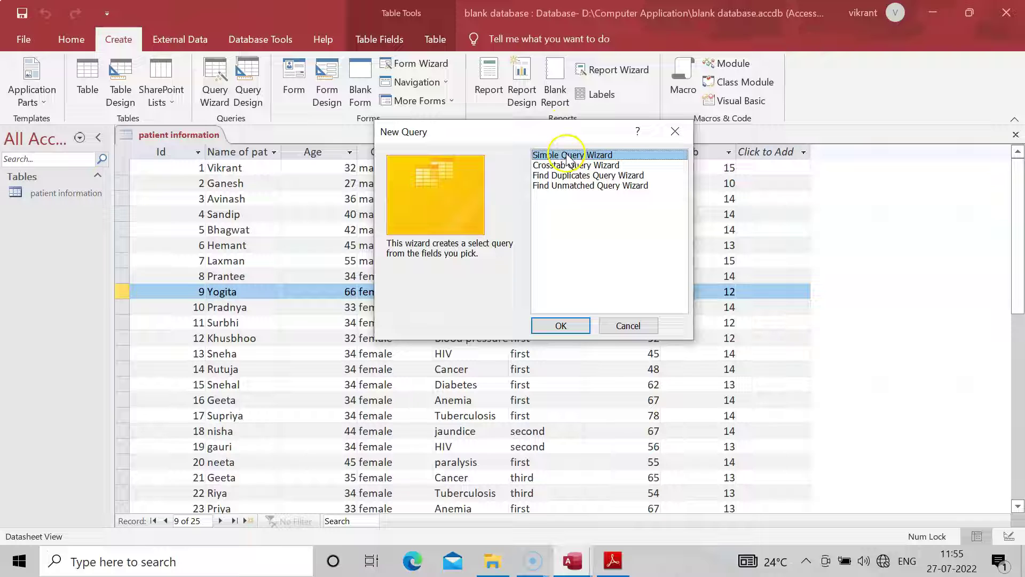
click(562, 326)
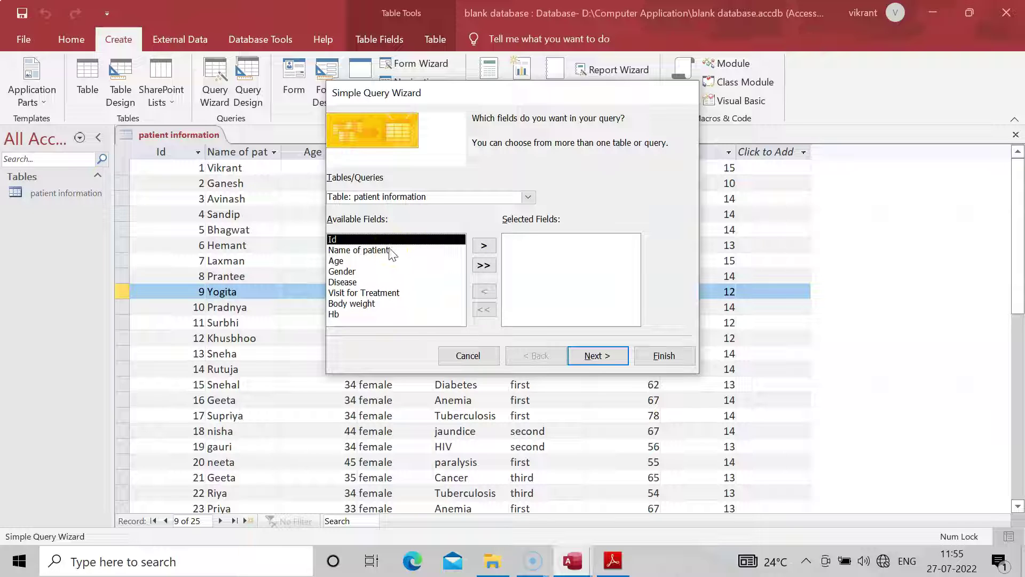
Add the Name of patient, Age, Gender and Disease fields to the query.
click(351, 251)
click(484, 245)
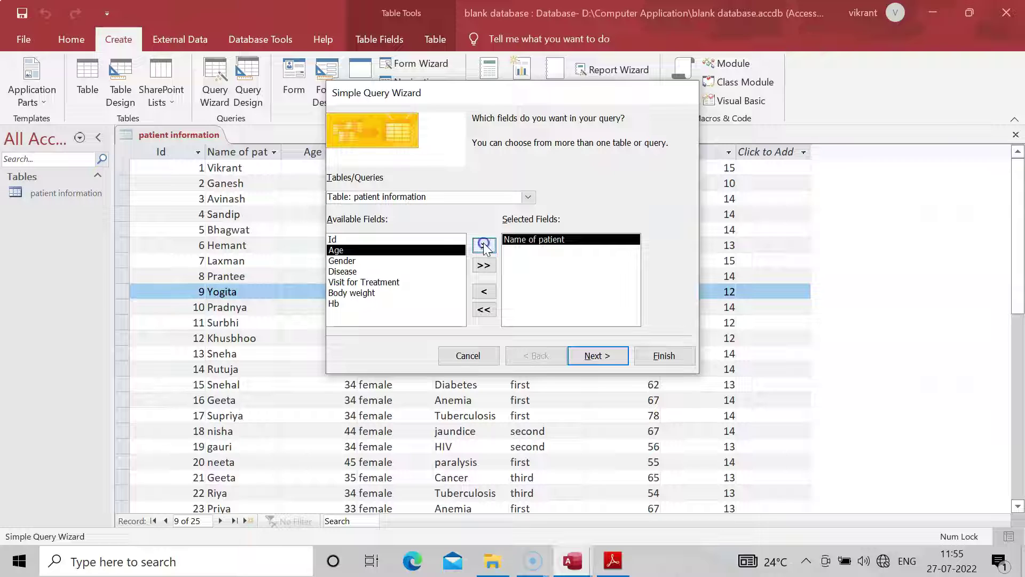
click(484, 246)
click(484, 246)
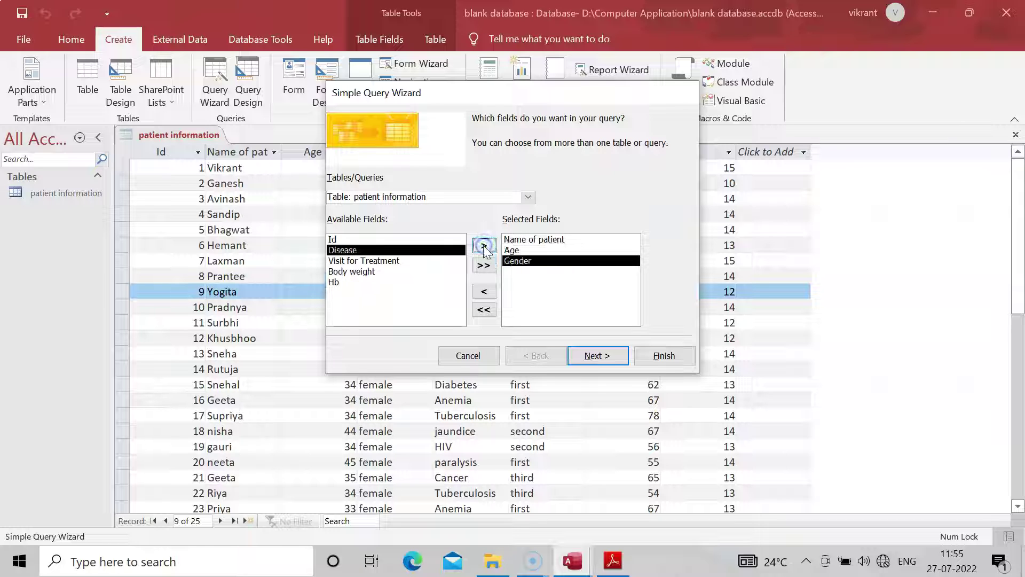
click(484, 246)
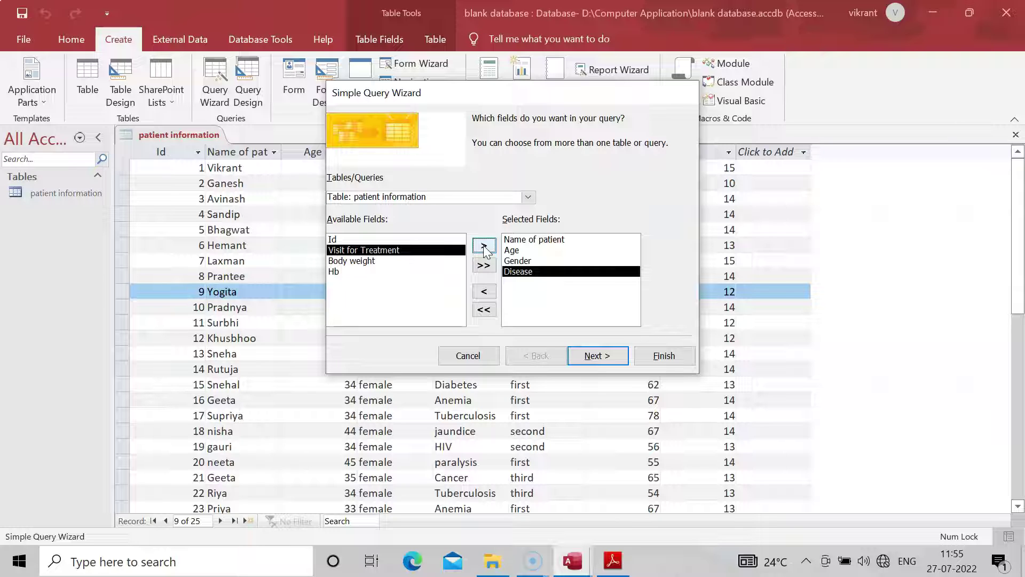
Keep the detail query type and the title patient information Query, and finish the wizard with the option to modify the query design.
click(594, 357)
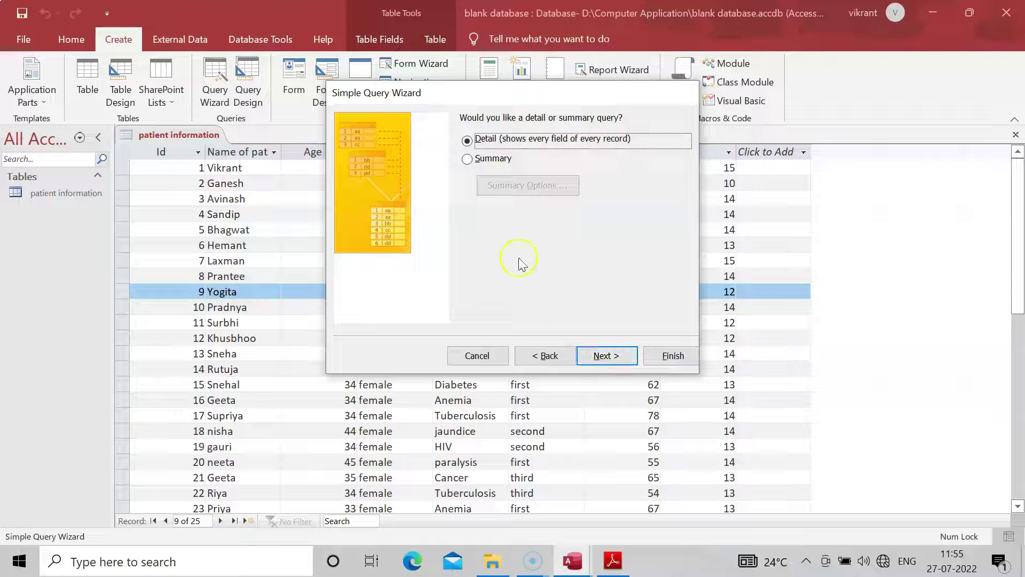
click(615, 357)
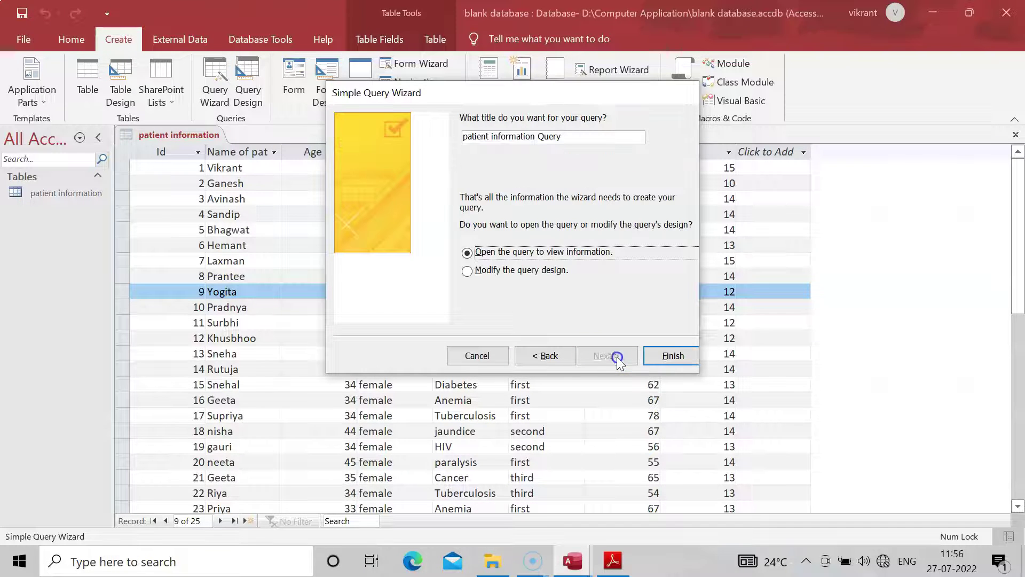
click(473, 272)
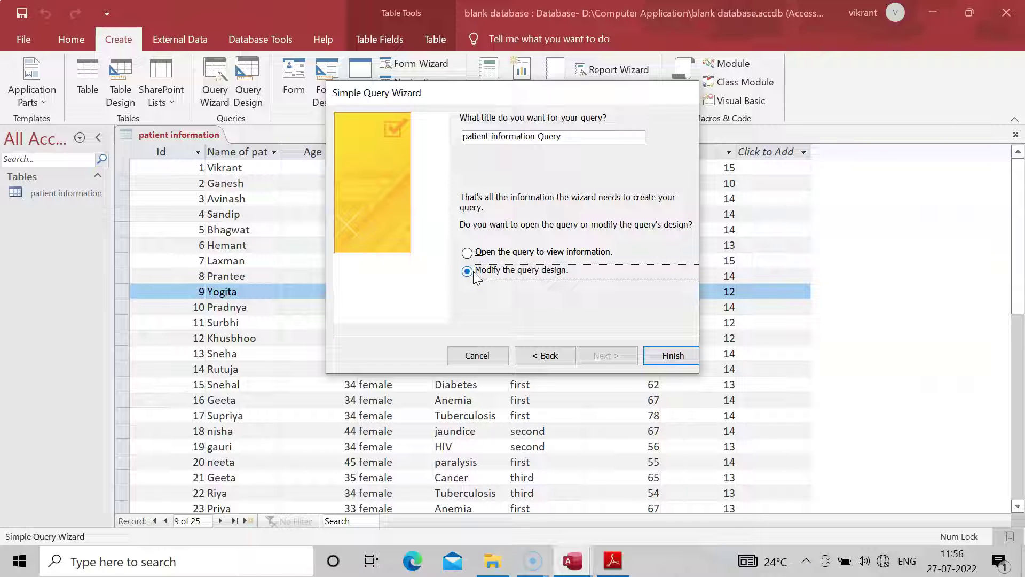
click(671, 355)
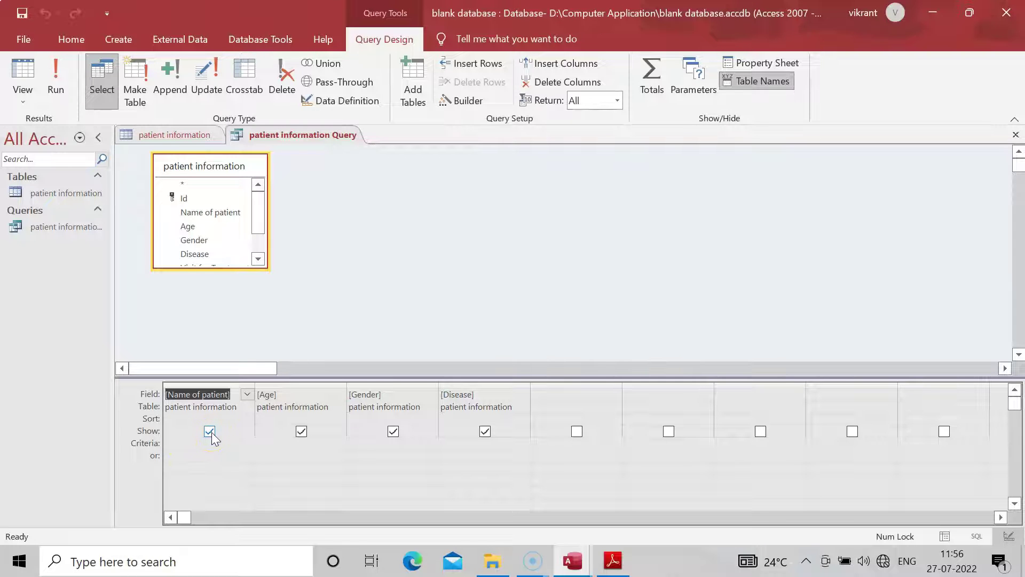
Run the query with the Age field hidden, and return to Design View to show the field again.
click(302, 432)
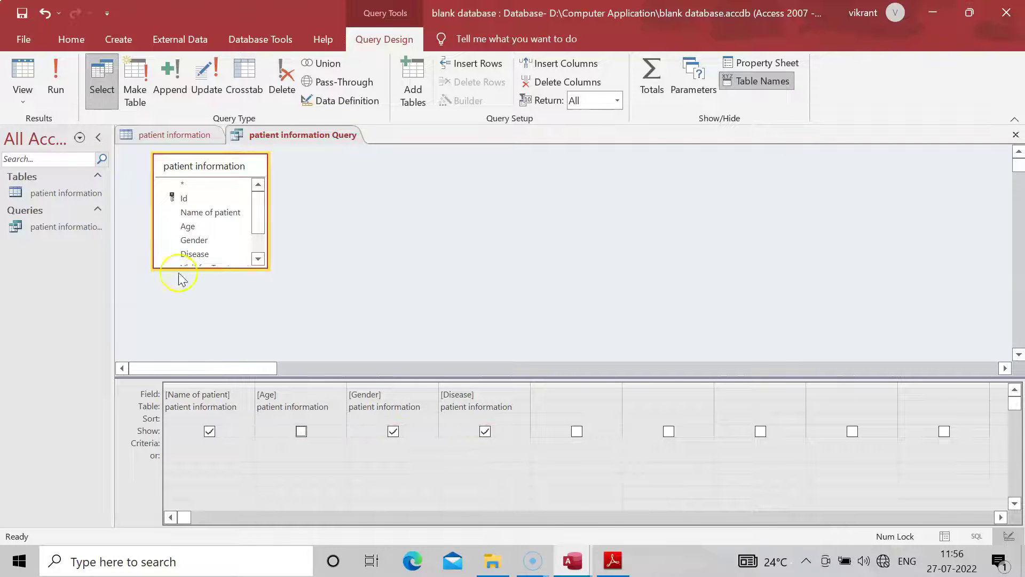
click(59, 83)
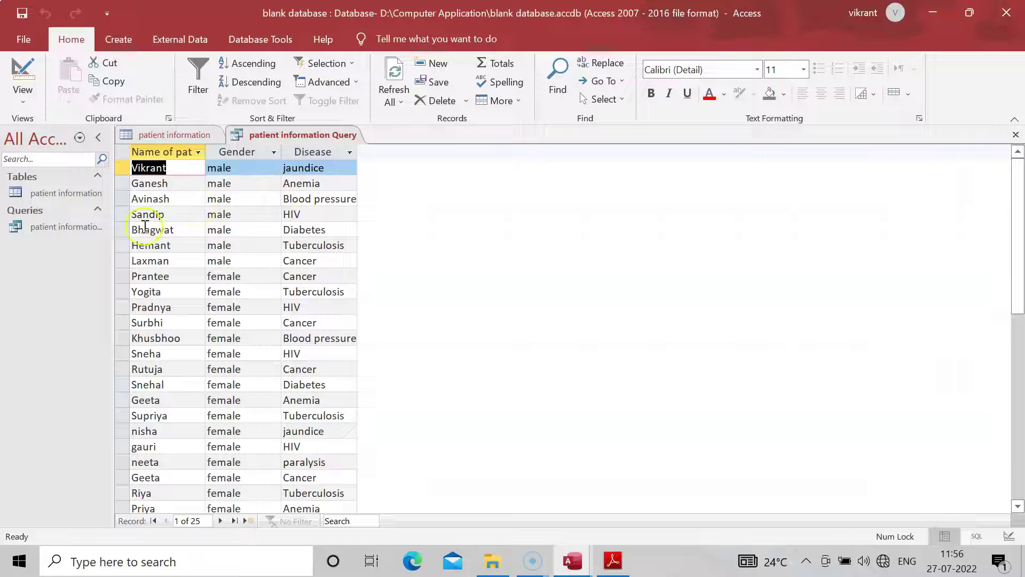
right_click(90, 230)
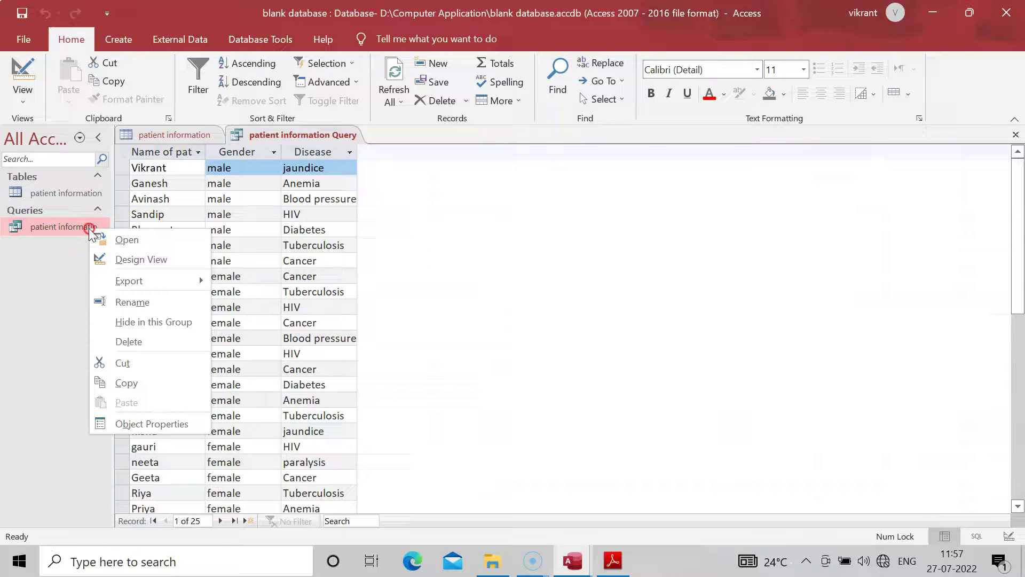
click(151, 260)
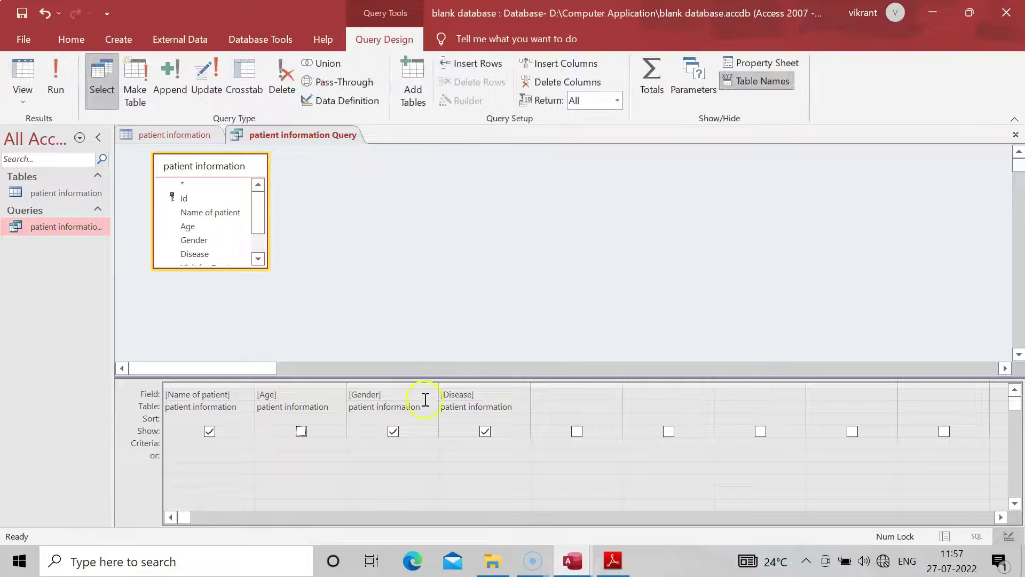
click(292, 425)
Sort the query by Age in ascending order and run it.
click(292, 419)
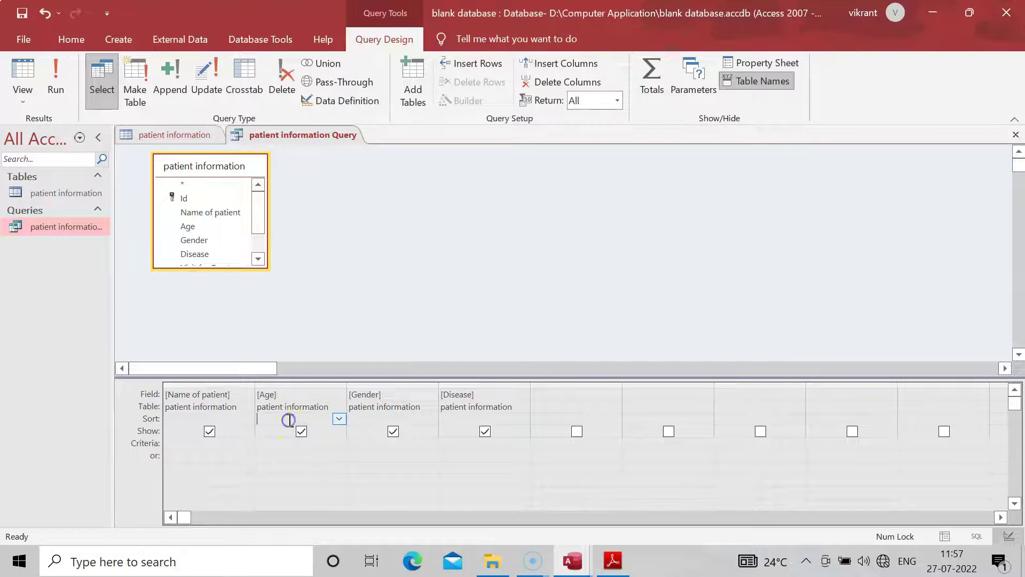
click(340, 418)
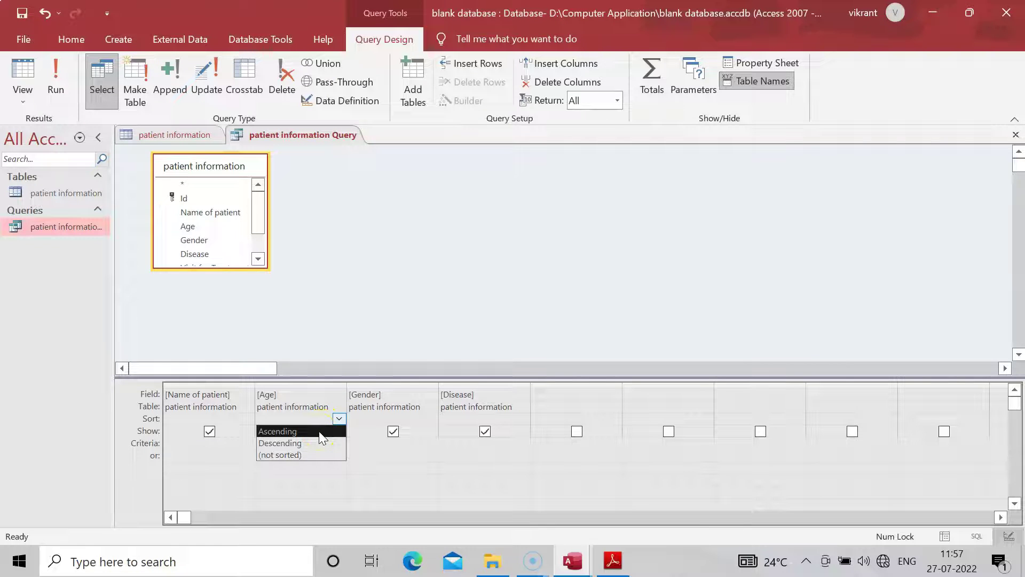
click(319, 431)
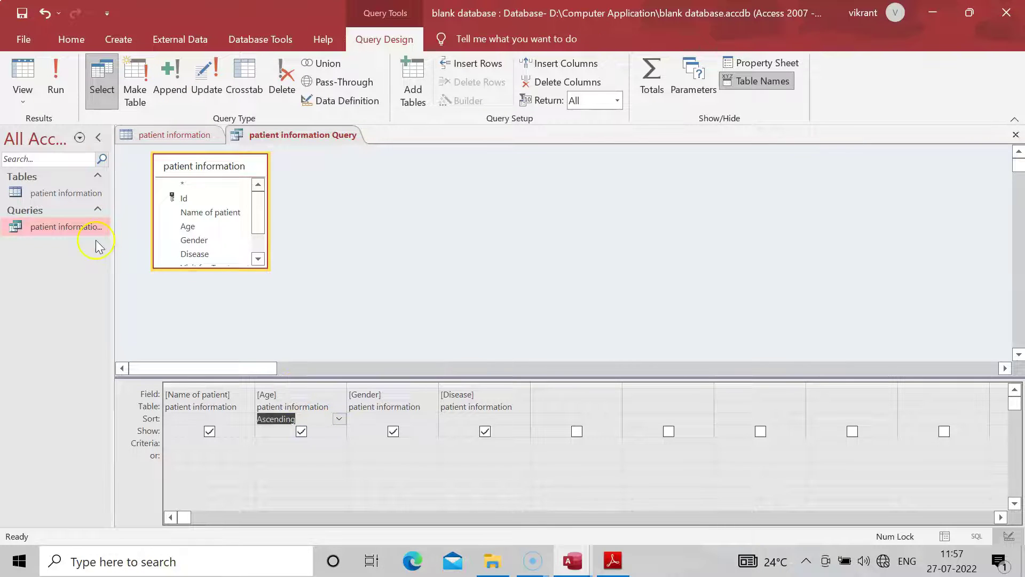
click(56, 81)
click(56, 79)
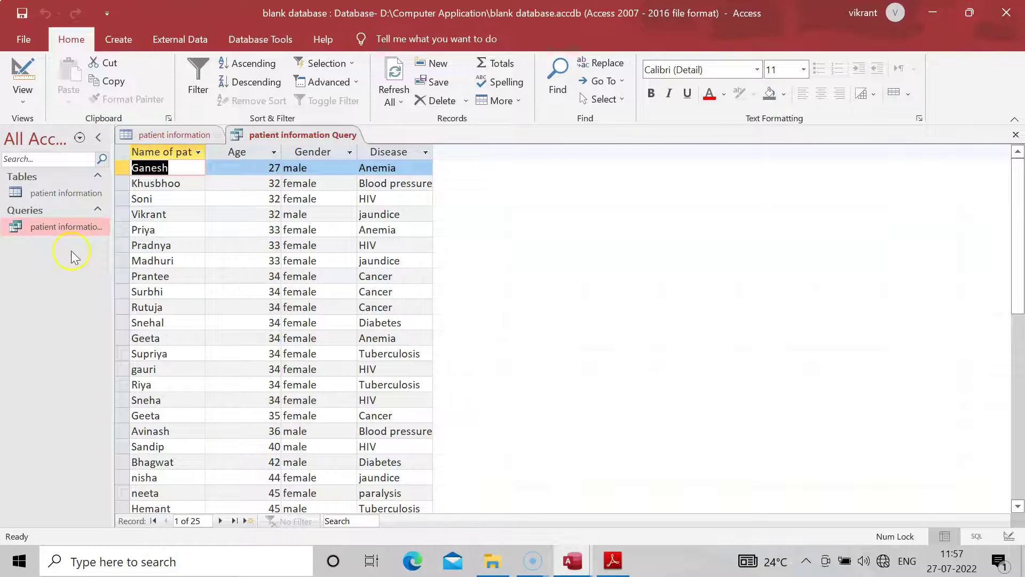
Reopen the query in Design View and enter [enter name of disease] as the parameter criterion for the Disease field.
right_click(79, 229)
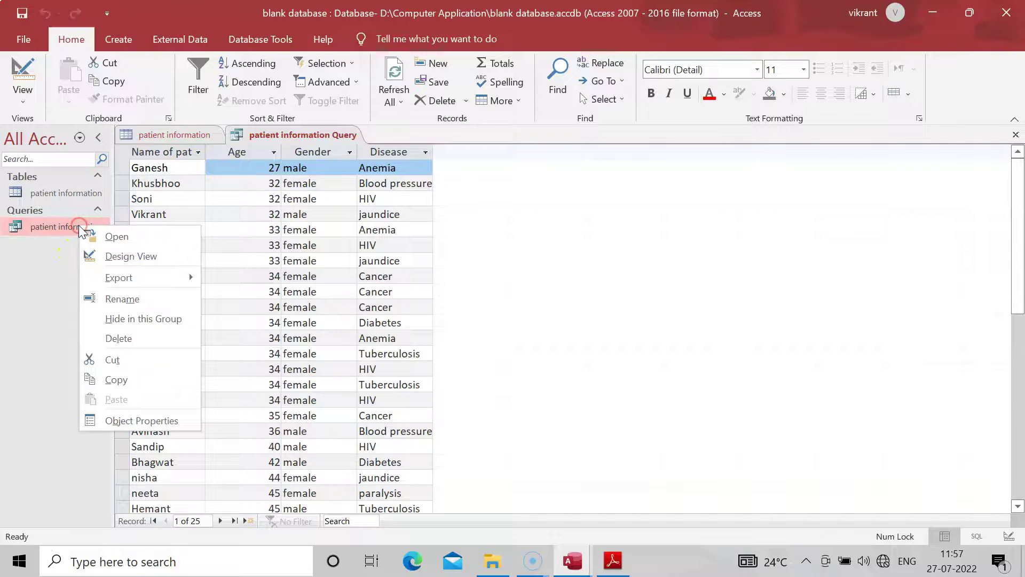
click(139, 258)
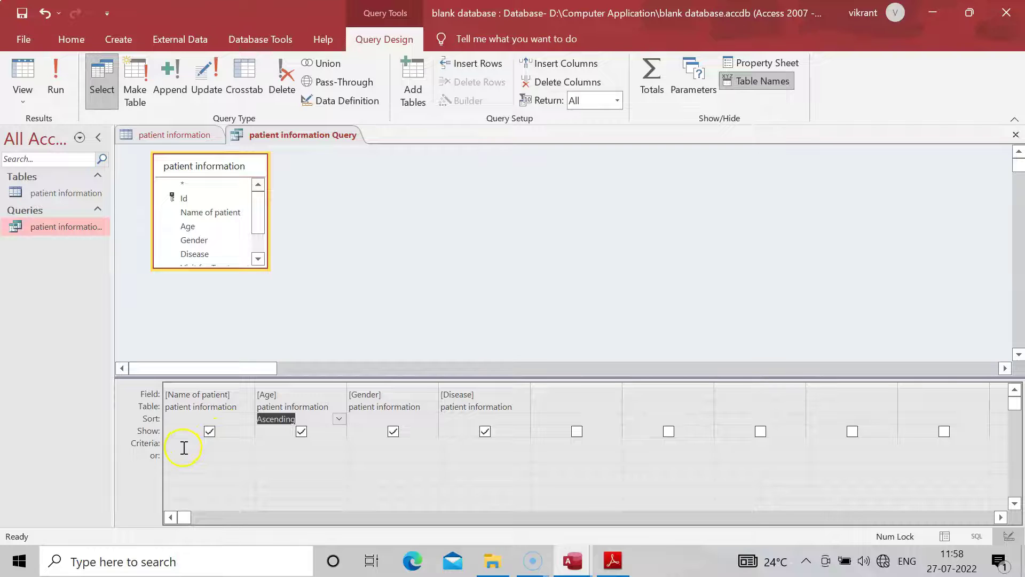
click(453, 444)
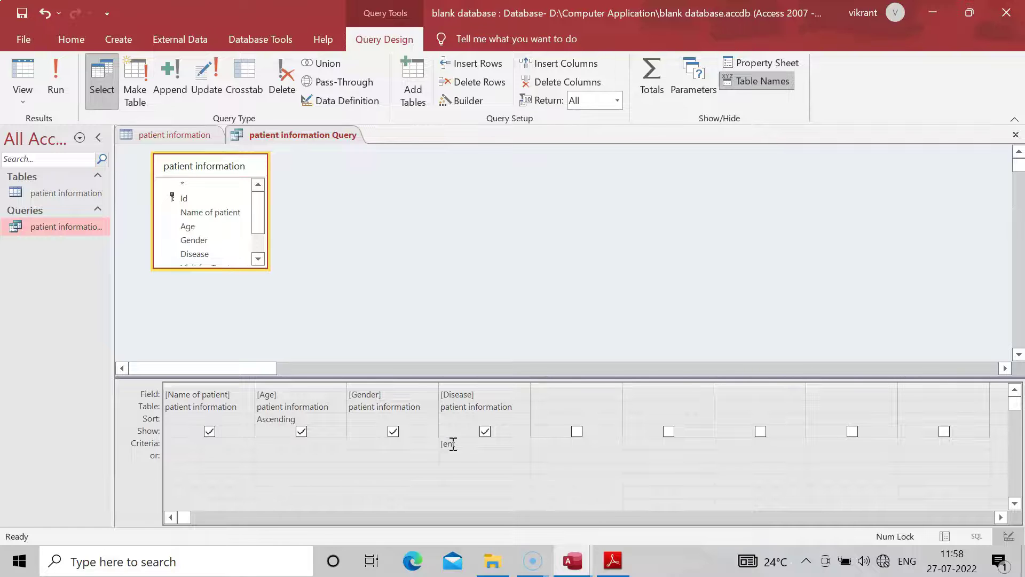
text(ter nam)
text(sease)
Run the query with HIV as the disease name parameter.
click(55, 85)
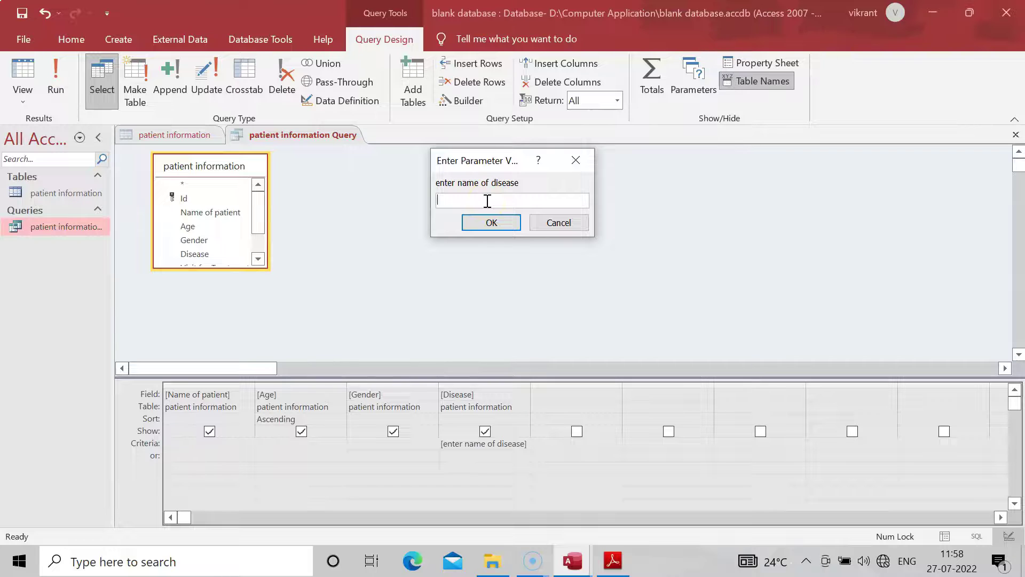
text(HIV)
click(494, 225)
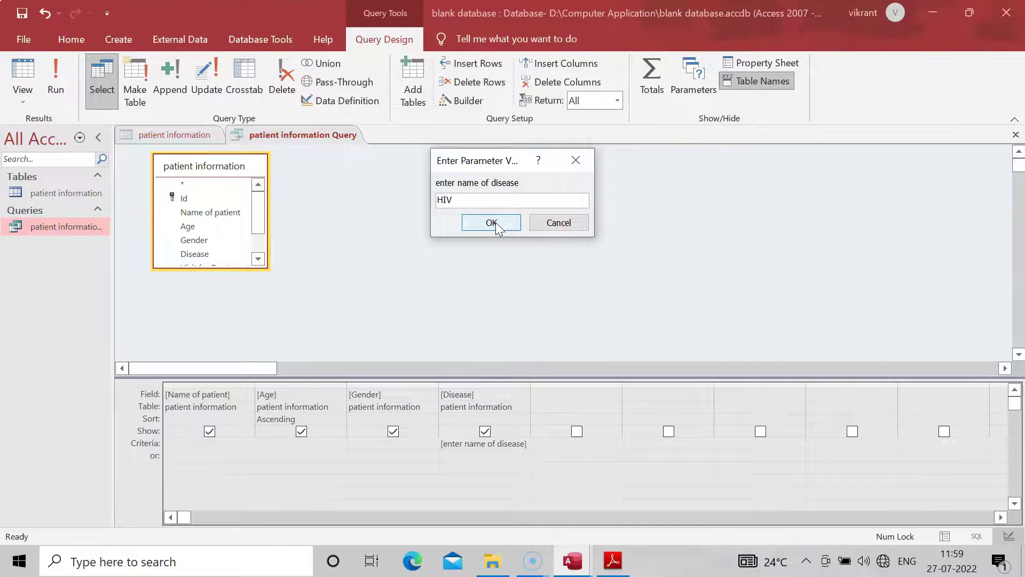
Submit HIV as the disease parameter, and add [Enter gender] as the parameter criterion for the Gender field in the query's Design View.
click(494, 223)
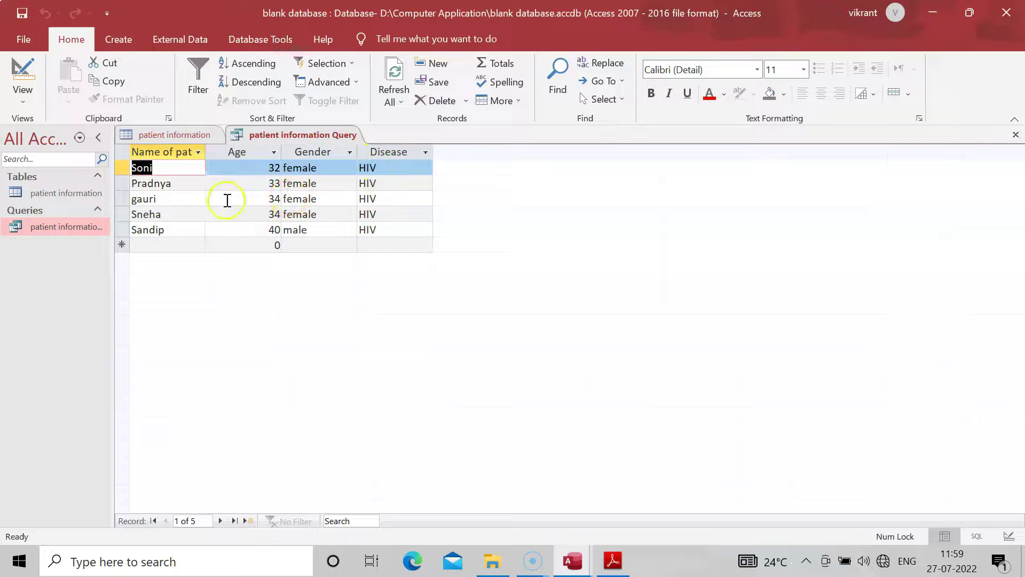
right_click(94, 227)
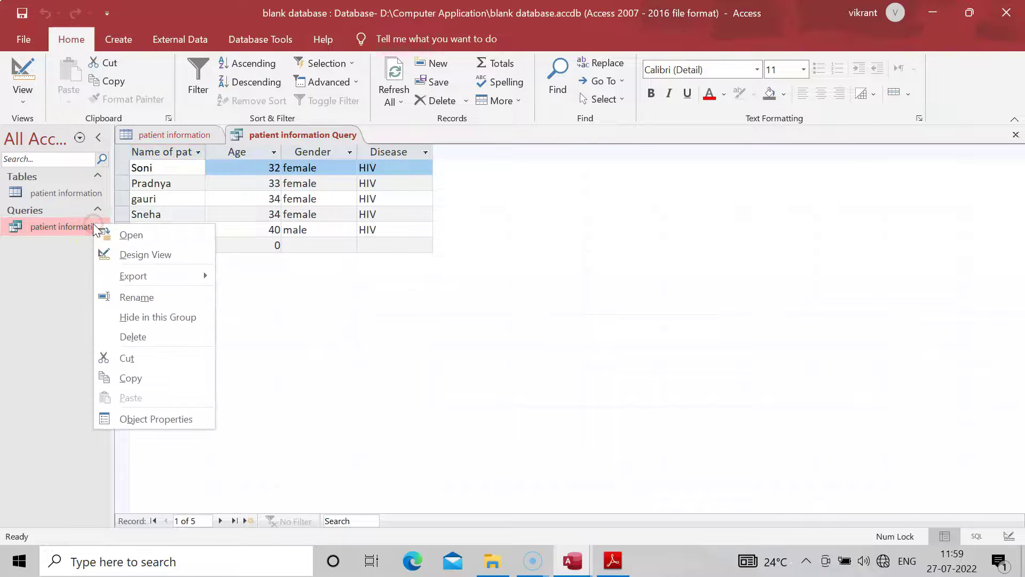
click(144, 255)
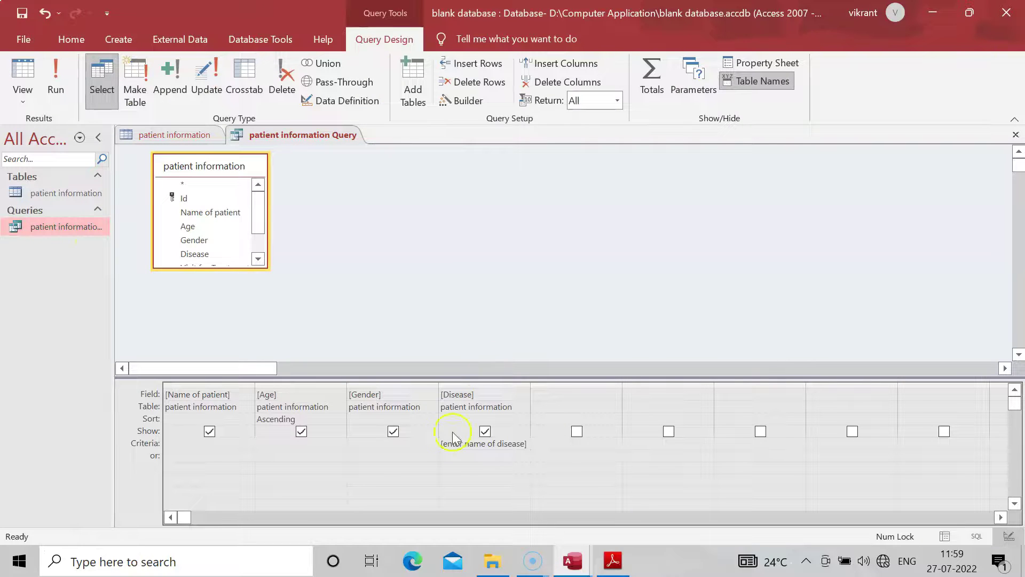
click(398, 419)
click(431, 419)
click(431, 419)
click(406, 443)
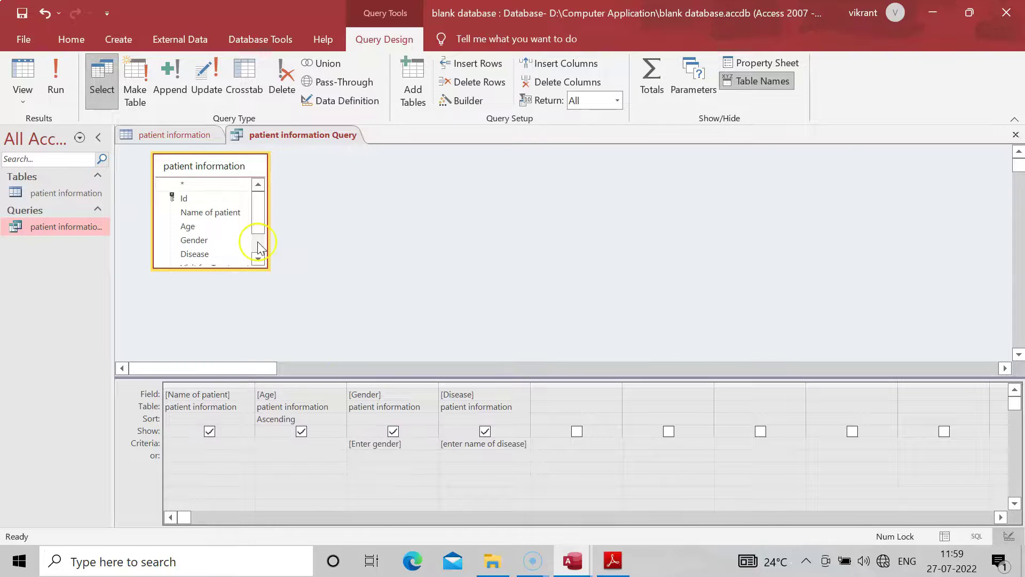
click(414, 442)
Run the query with male as the gender parameter and HIV as the disease name parameter.
click(57, 90)
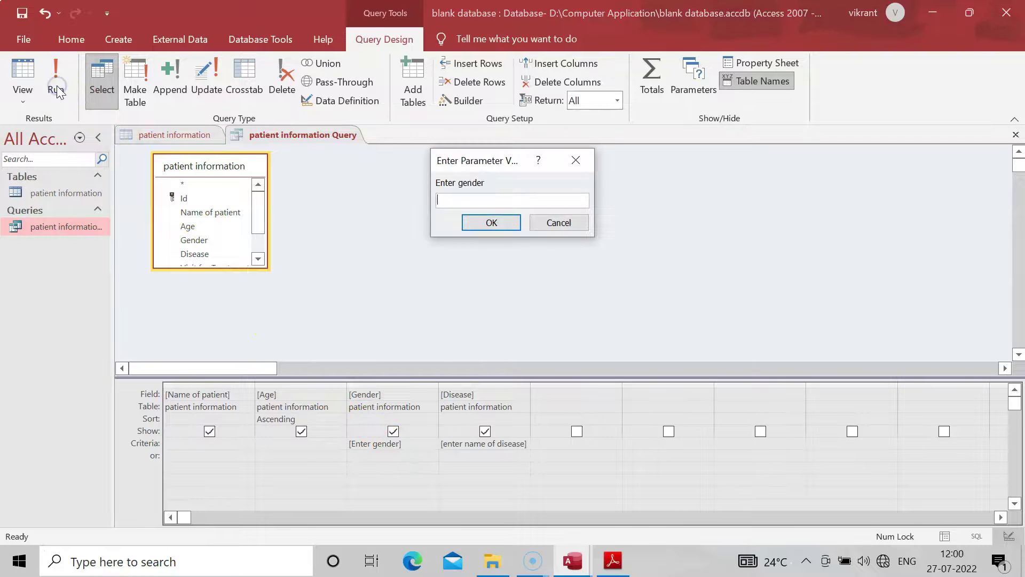
click(479, 201)
text(male)
click(503, 229)
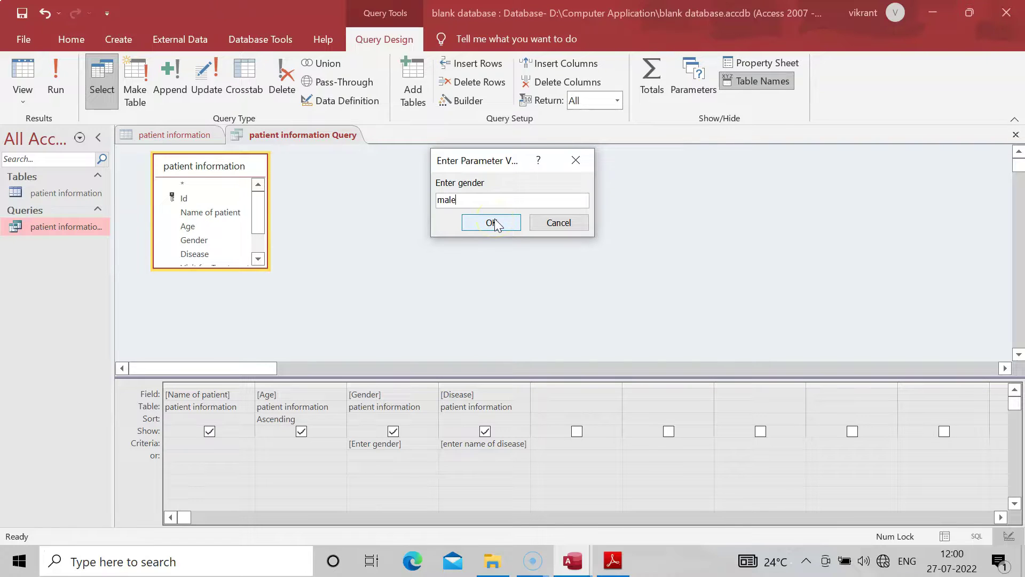
click(496, 224)
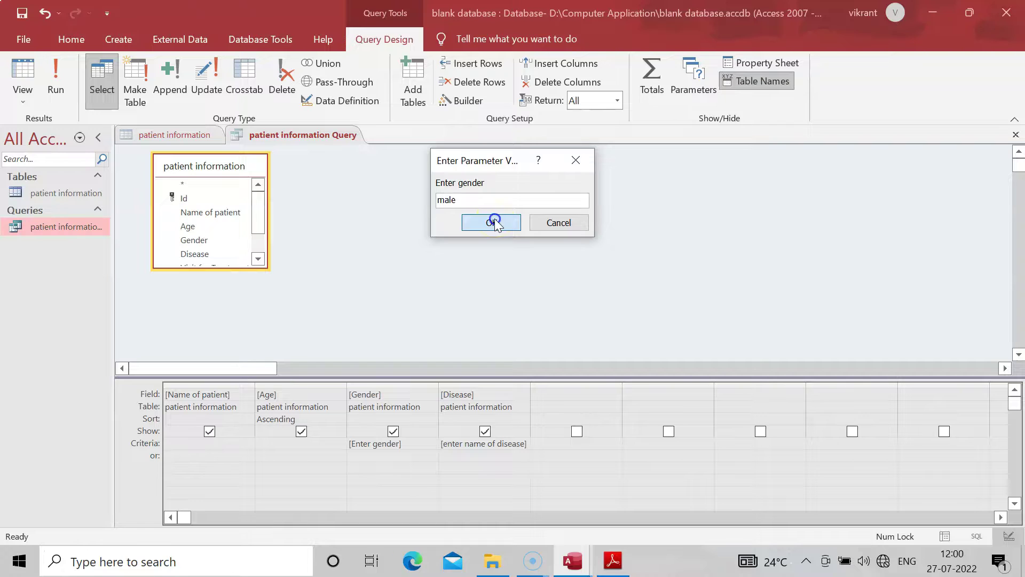
click(471, 196)
text(HIV)
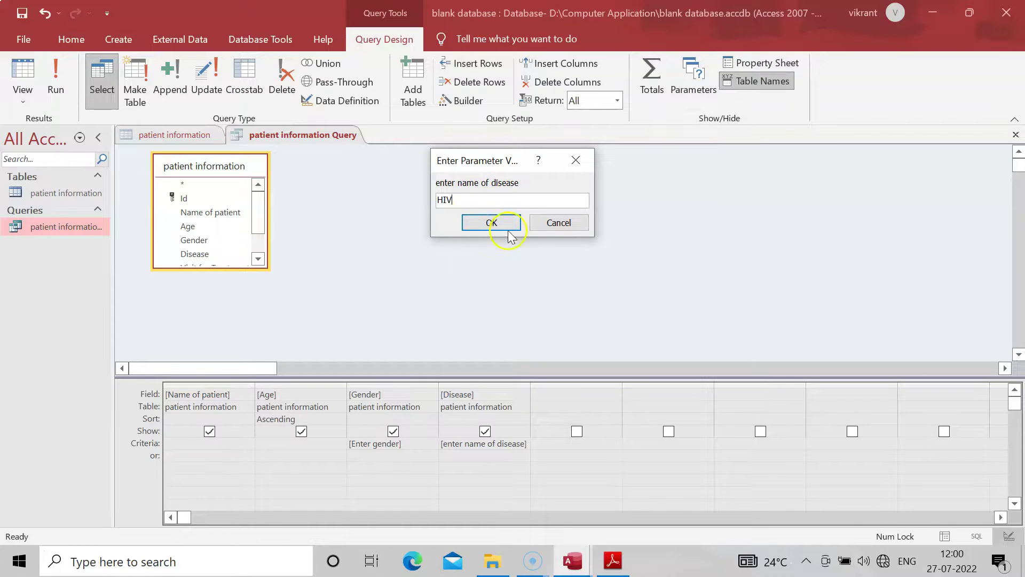
click(499, 223)
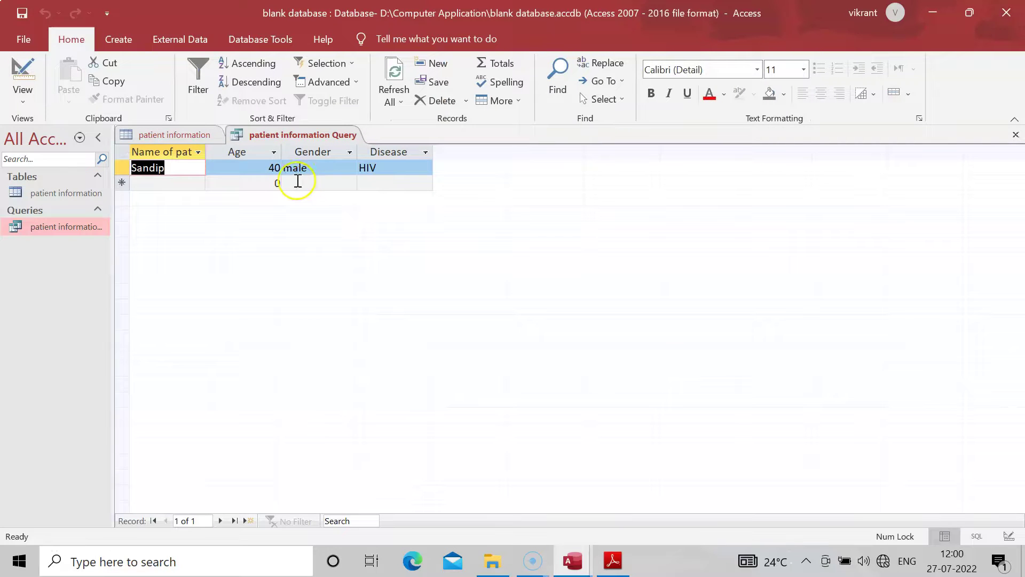